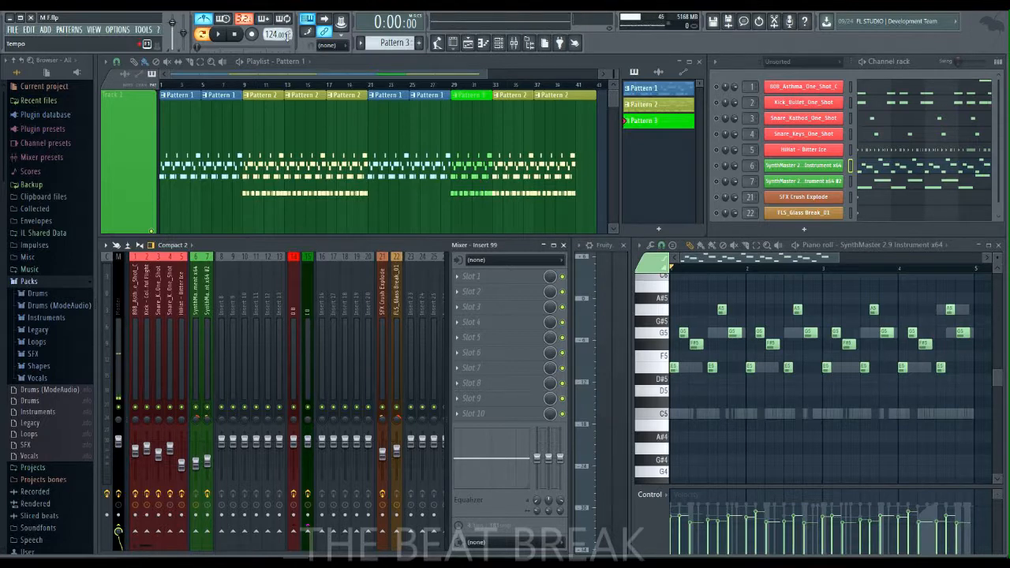
Check the tempo tapper and play Pattern 3 once to audition it with the SynthMaster notes on view
click(437, 43)
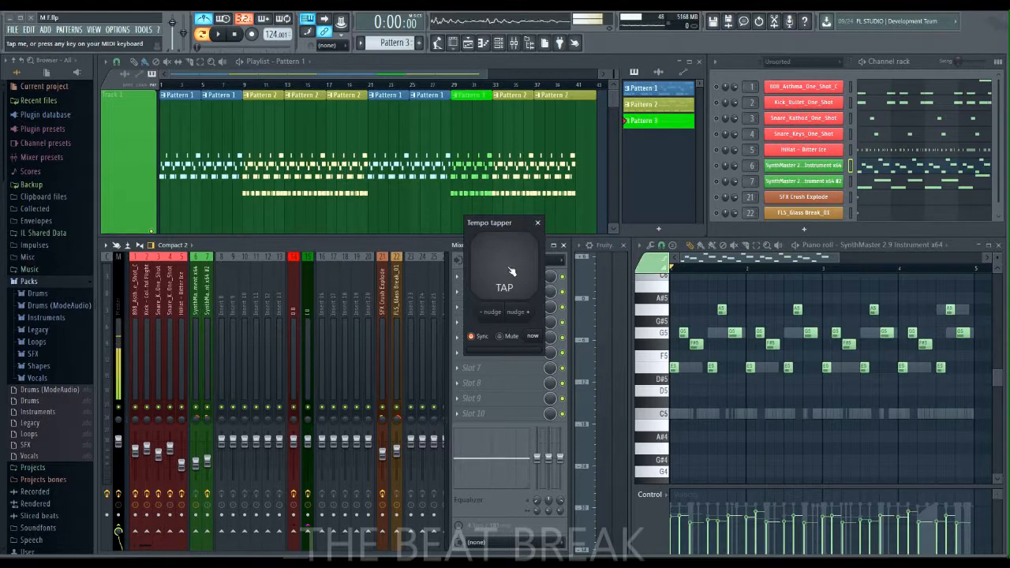
click(537, 223)
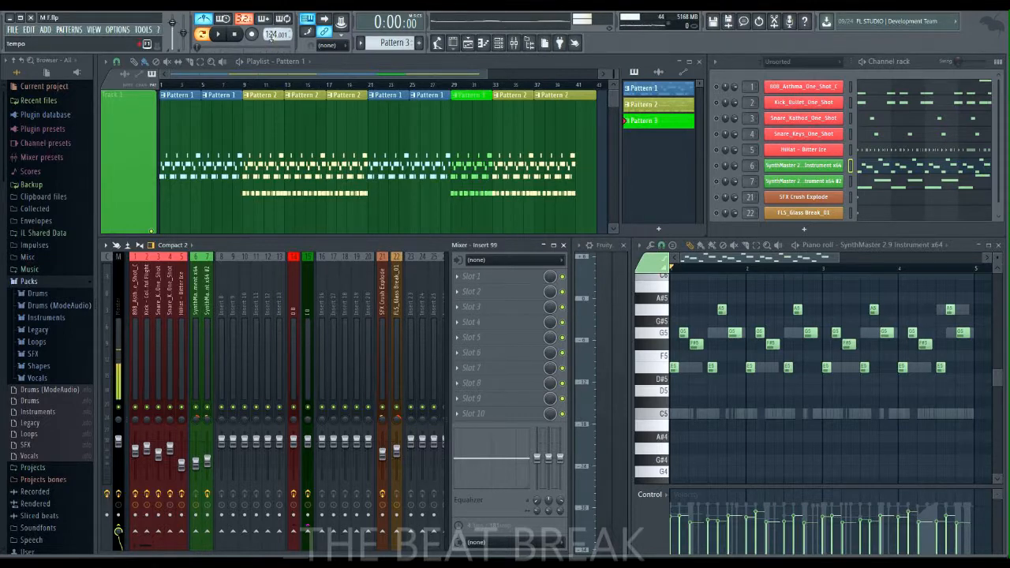
click(226, 35)
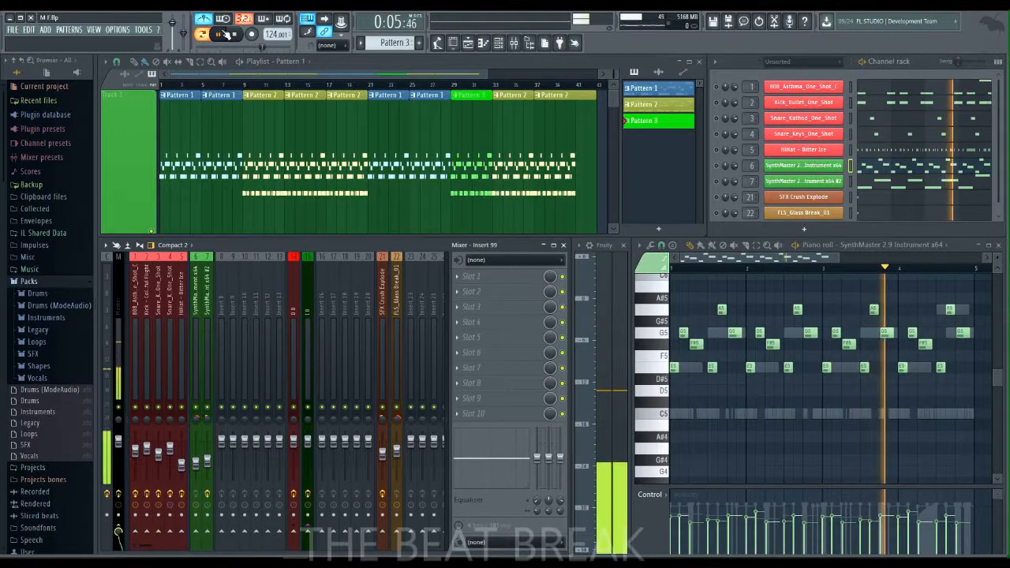
click(226, 34)
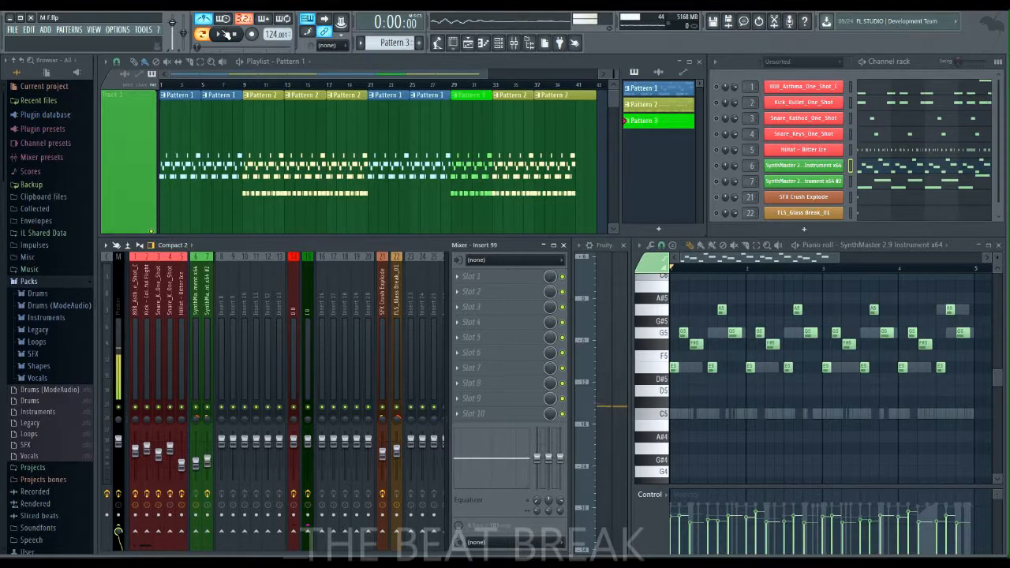
click(718, 310)
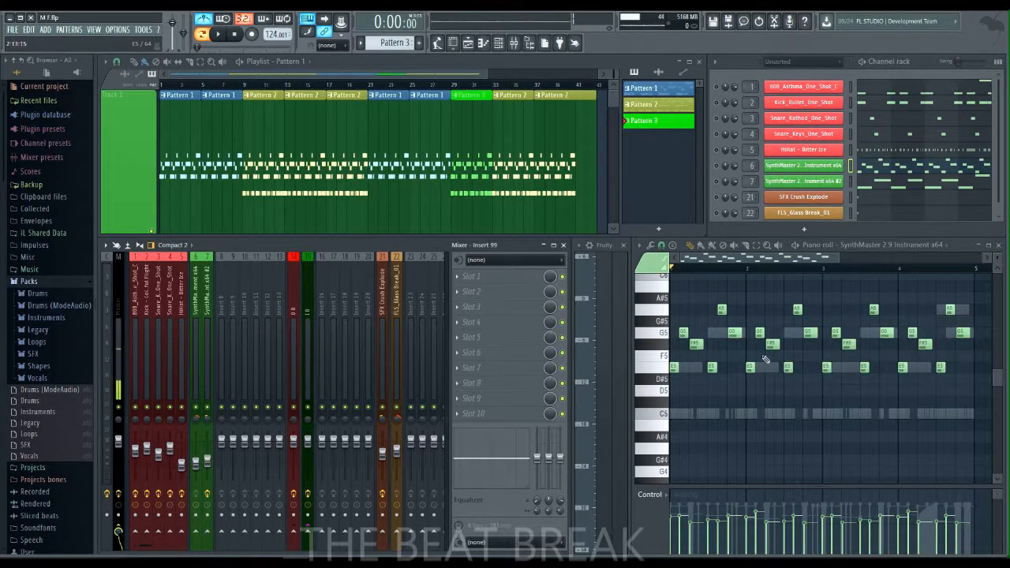
Open the Snare_Keys_One_Shot notes in the piano roll, and enable that channel to audition it in Pattern 3
click(890, 136)
click(716, 134)
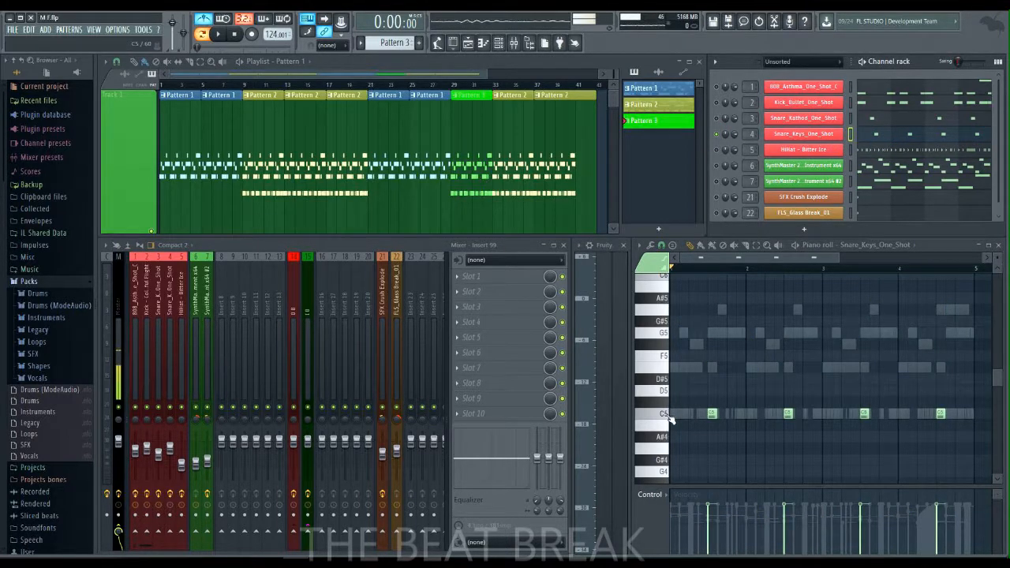
click(666, 416)
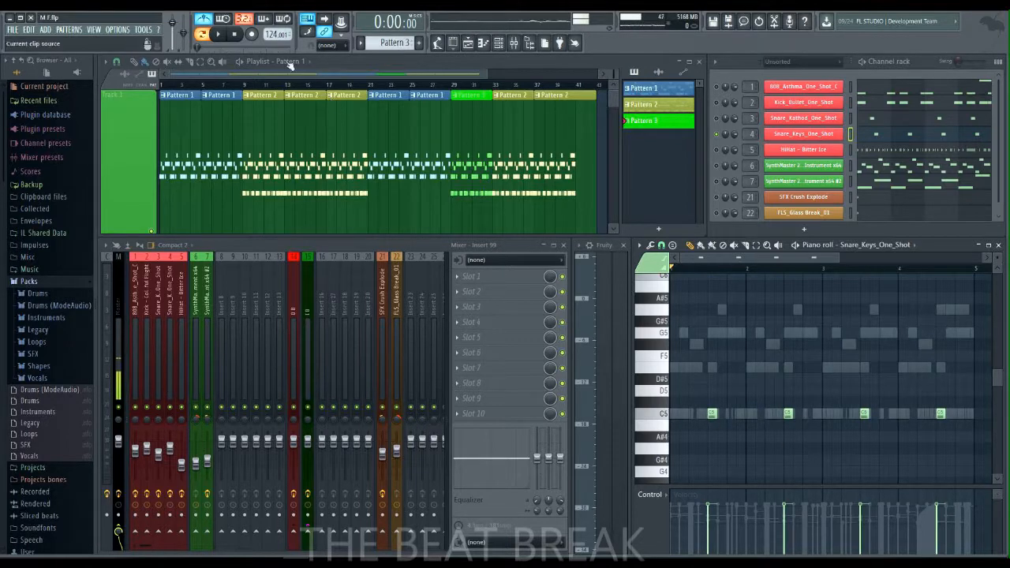
click(218, 34)
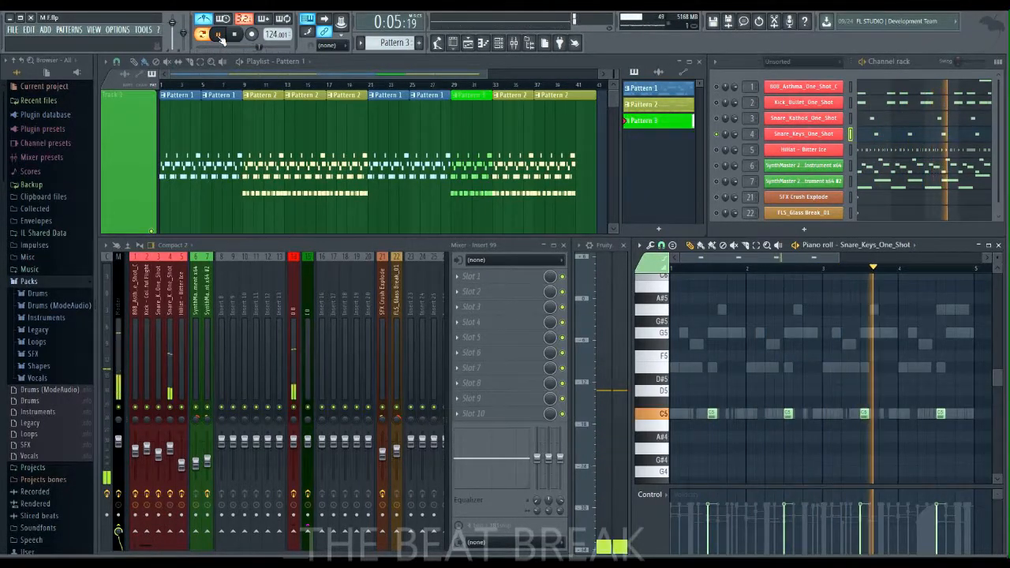
click(220, 34)
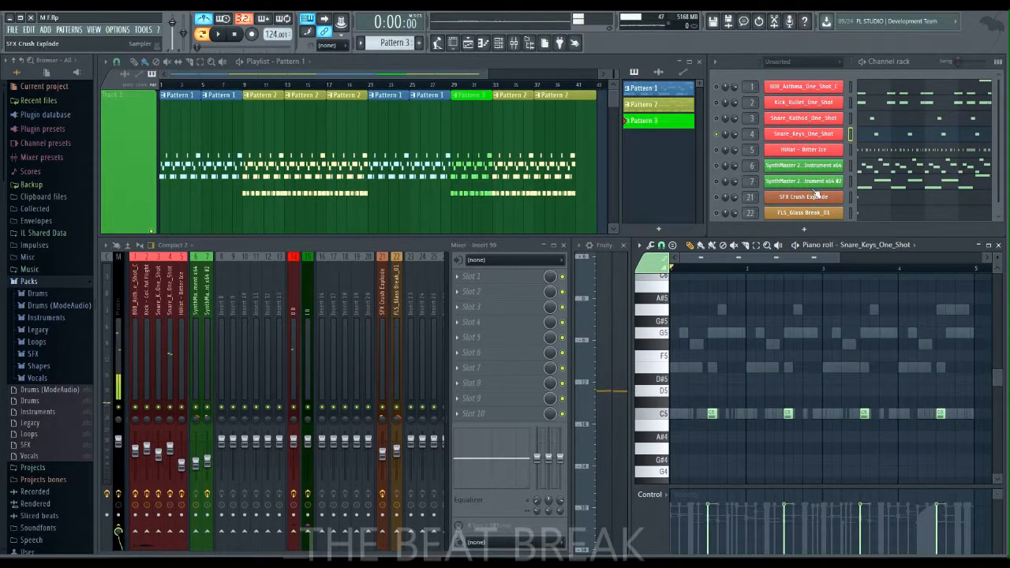
Open the Snare_Kathod_One_Shot notes and enable that channel to audition it together with the other snare
click(882, 121)
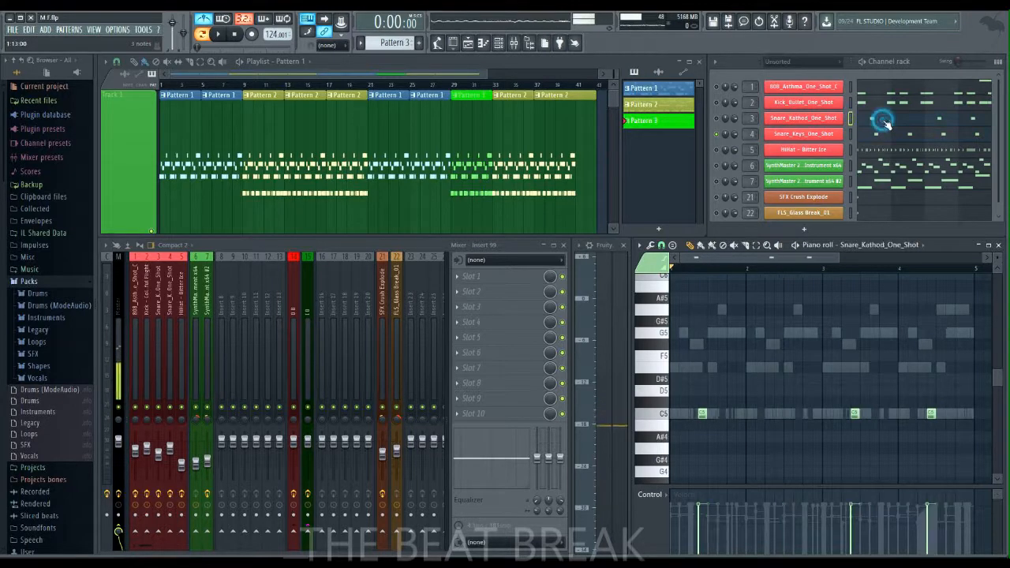
click(716, 119)
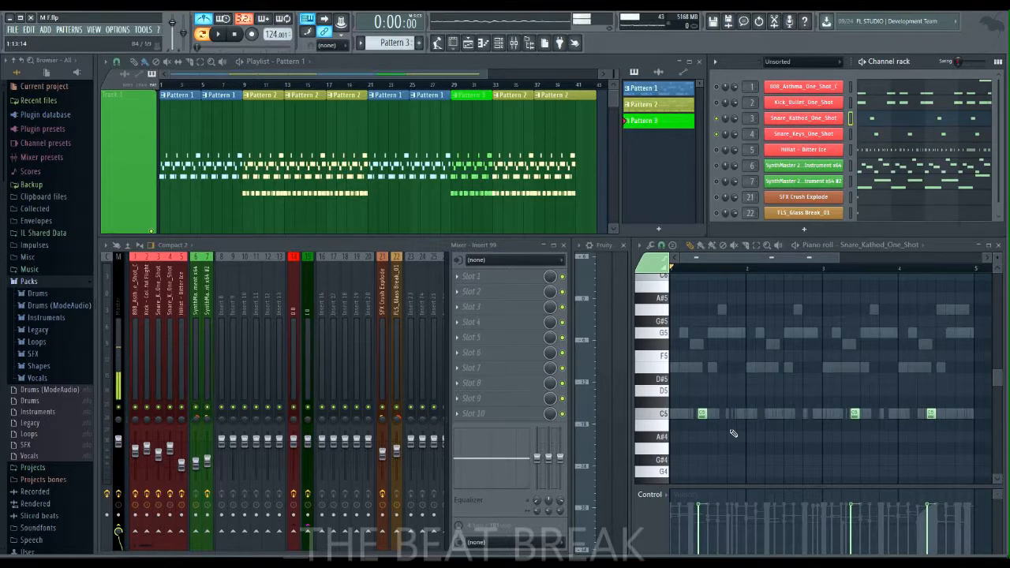
click(666, 415)
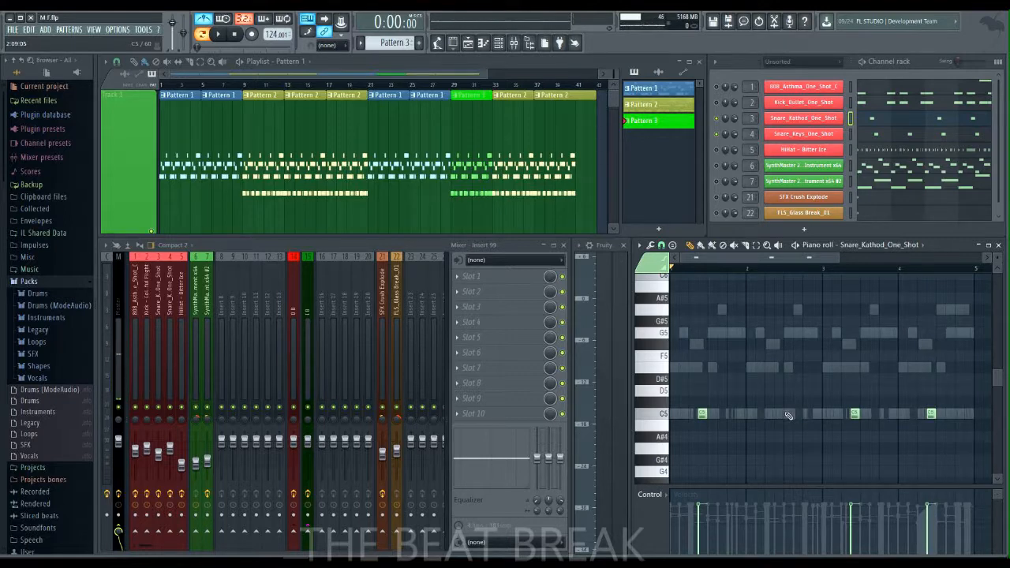
click(224, 34)
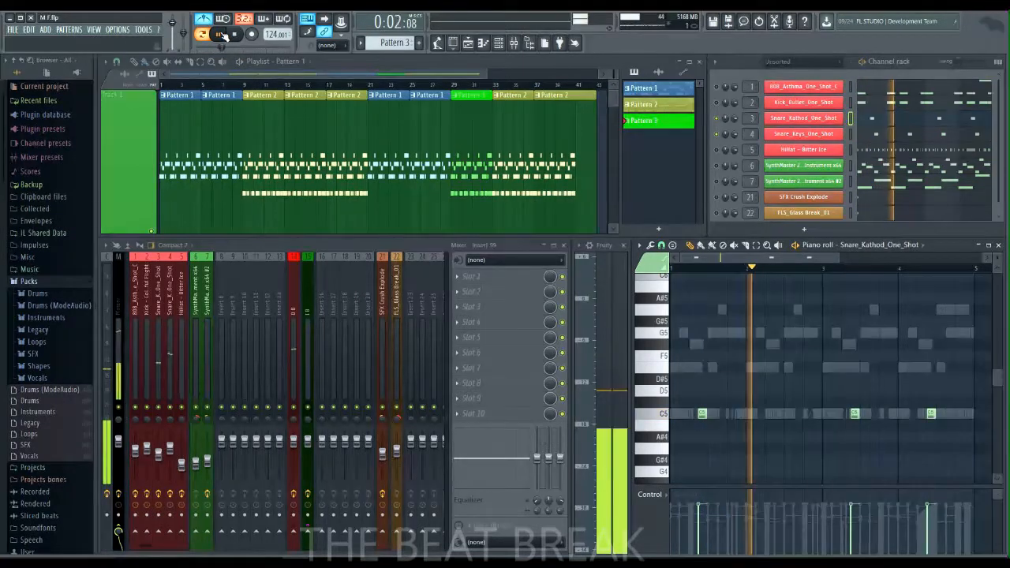
click(224, 35)
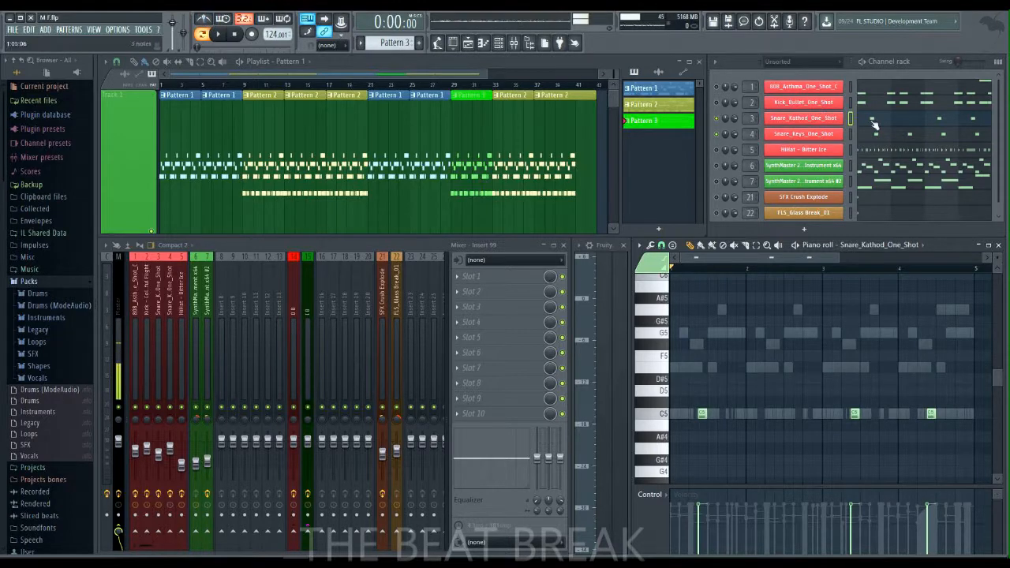
Enable the HiHat - Bitter Ice channel and show its notes in a maximized piano roll
click(883, 153)
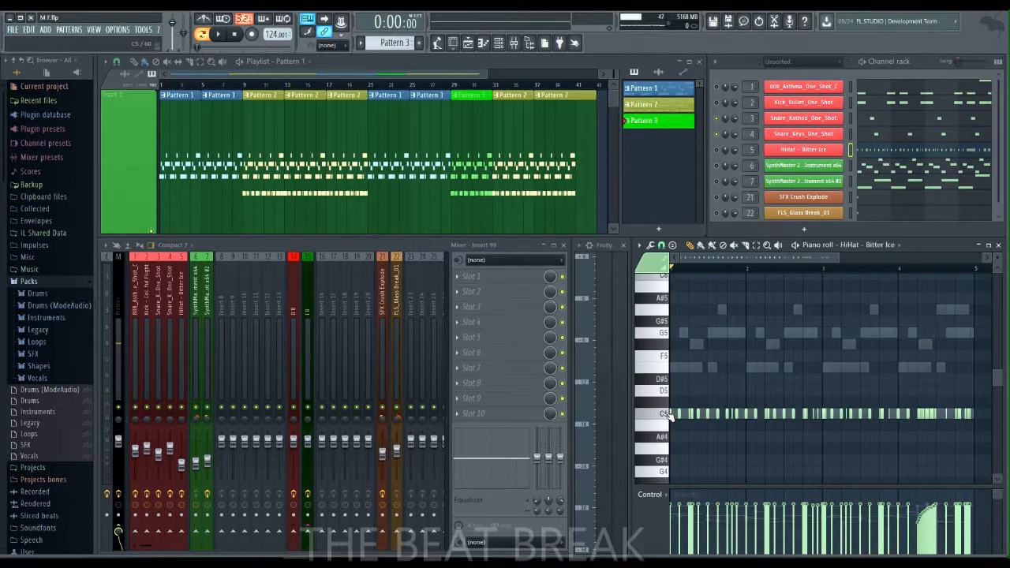
click(667, 413)
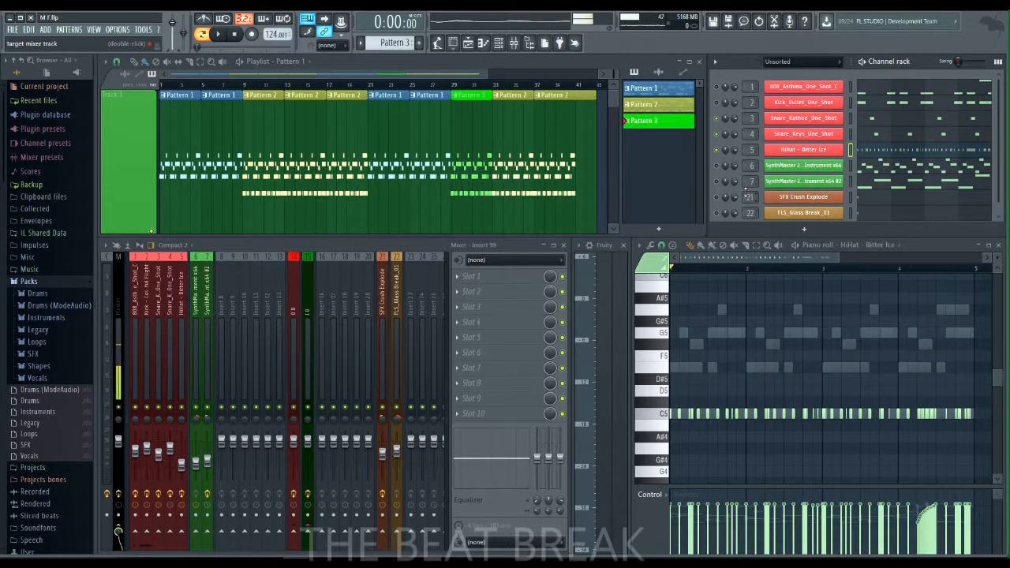
click(988, 245)
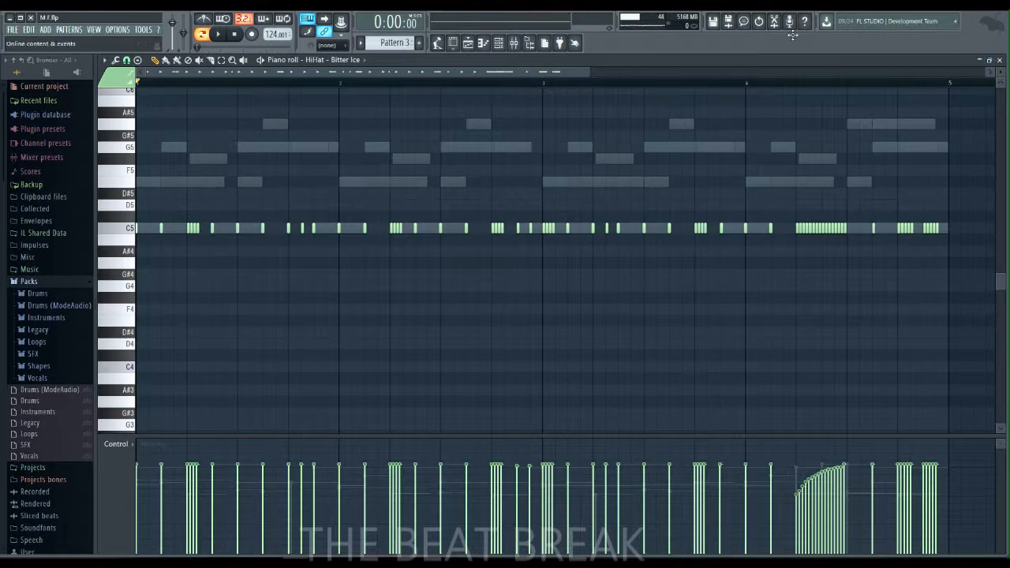
Look up the Fill each 2 steps option for the HiHat - Bitter Ice channel in the channel rack
click(498, 43)
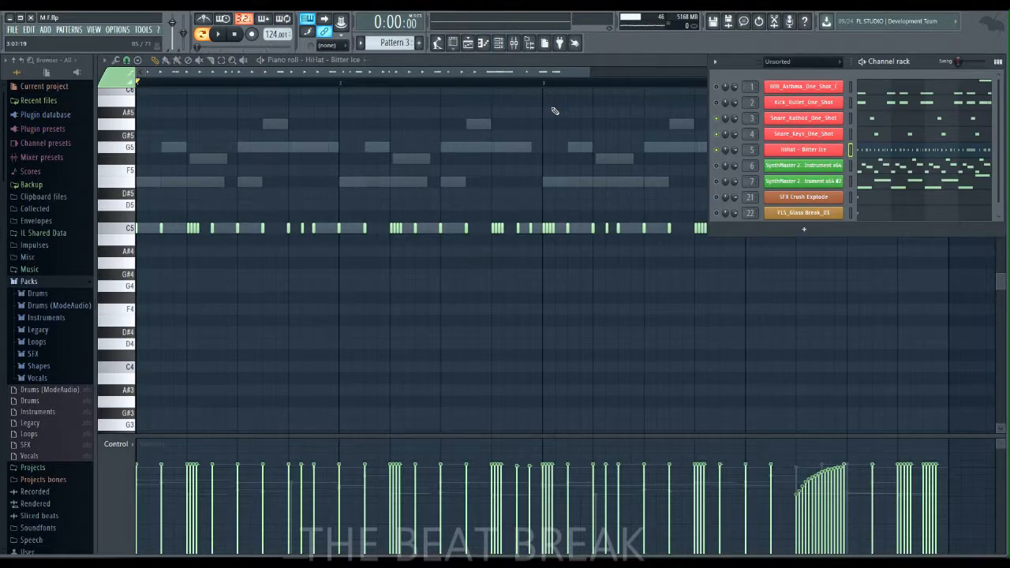
scroll(553, 118, up, 4)
scroll(552, 120, up, 1)
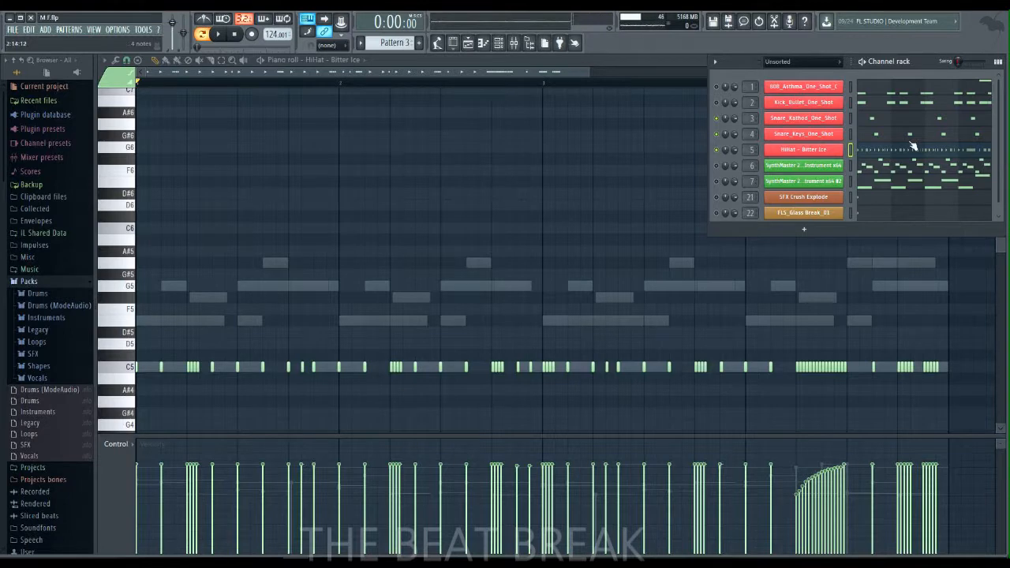
right_click(822, 151)
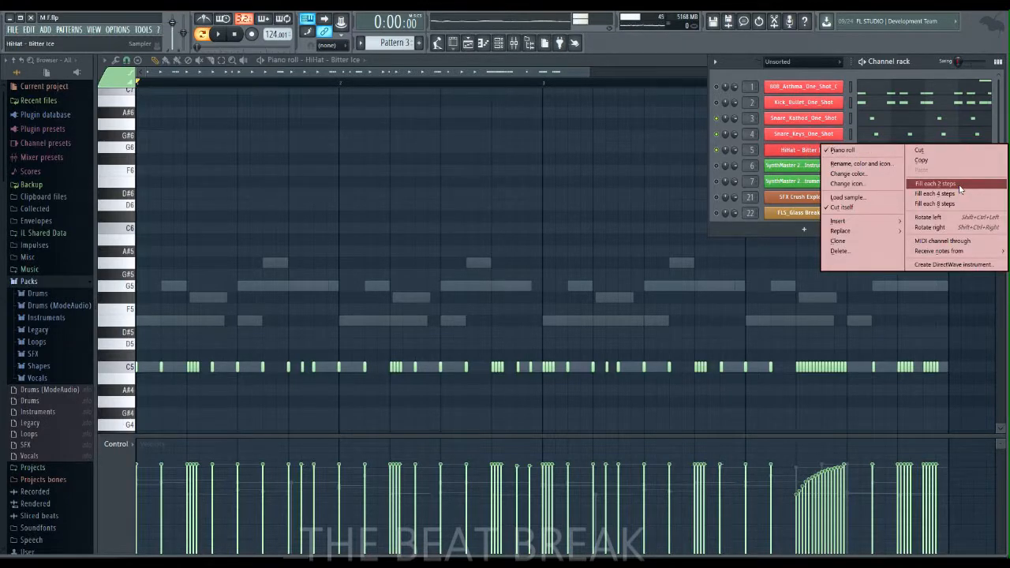
click(482, 174)
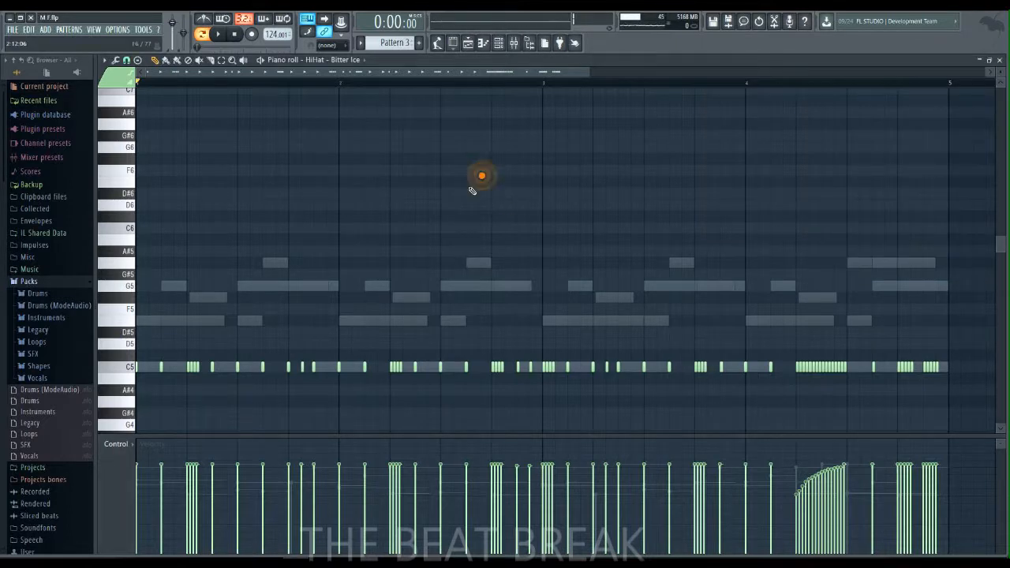
Try an extra short C5 hi-hat note at step 12 of bar 3 and remove it again
scroll(417, 244, down, 2)
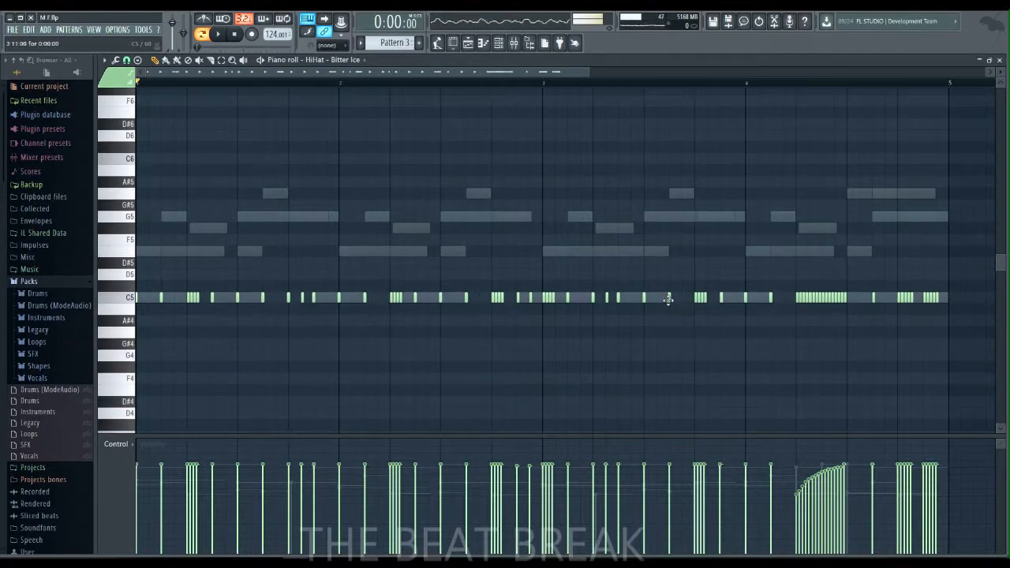
click(669, 298)
click(681, 297)
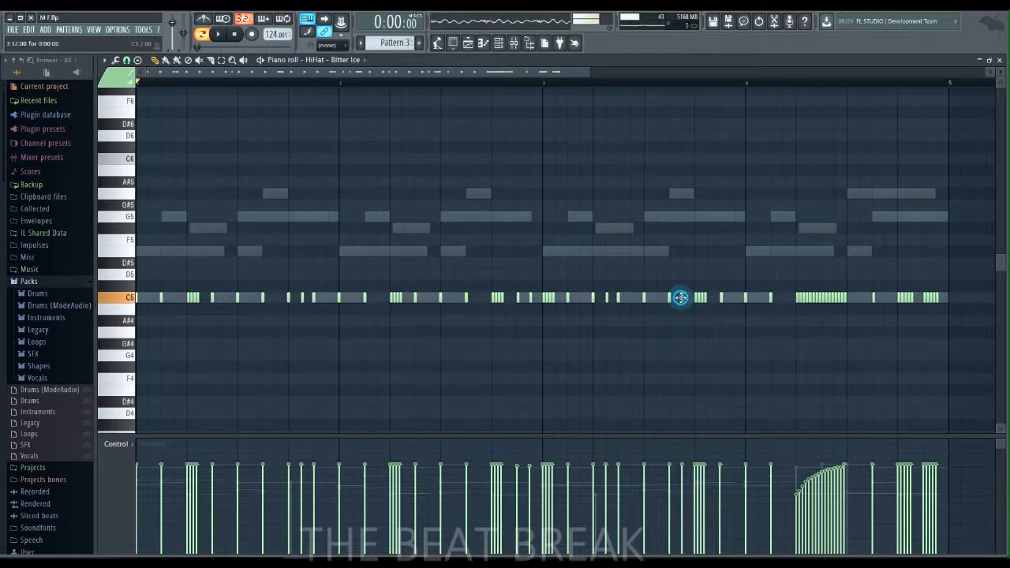
right_click(682, 299)
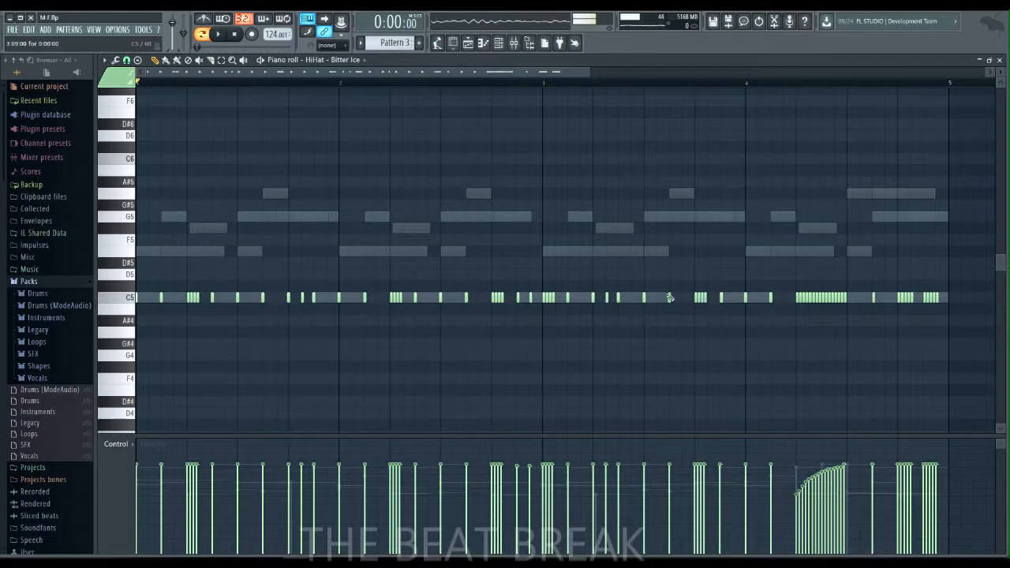
Lengthen the C5 hi-hat note in the middle of bar 3 to about one step and preview the Chop tool on it
click(643, 297)
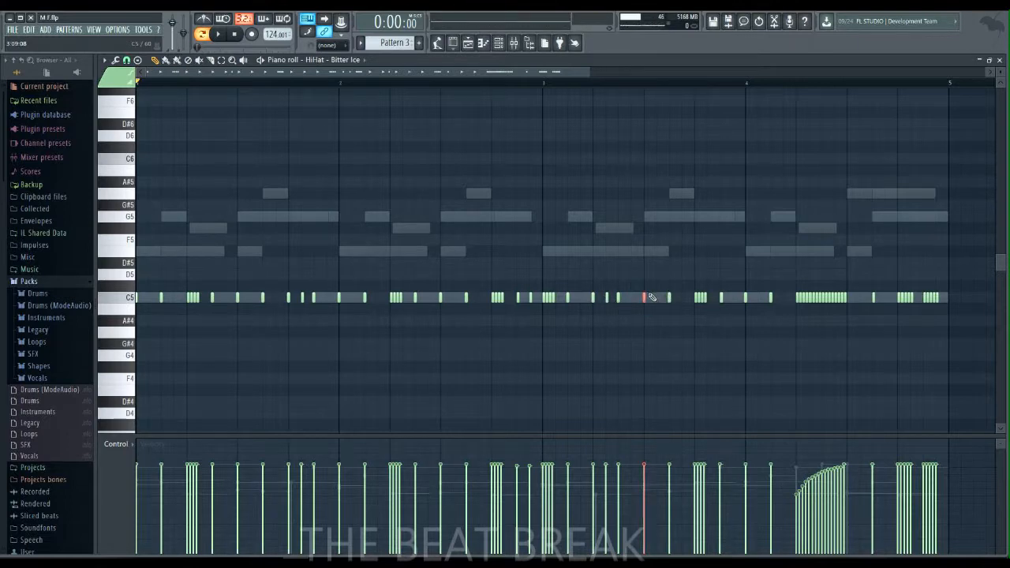
click(648, 296)
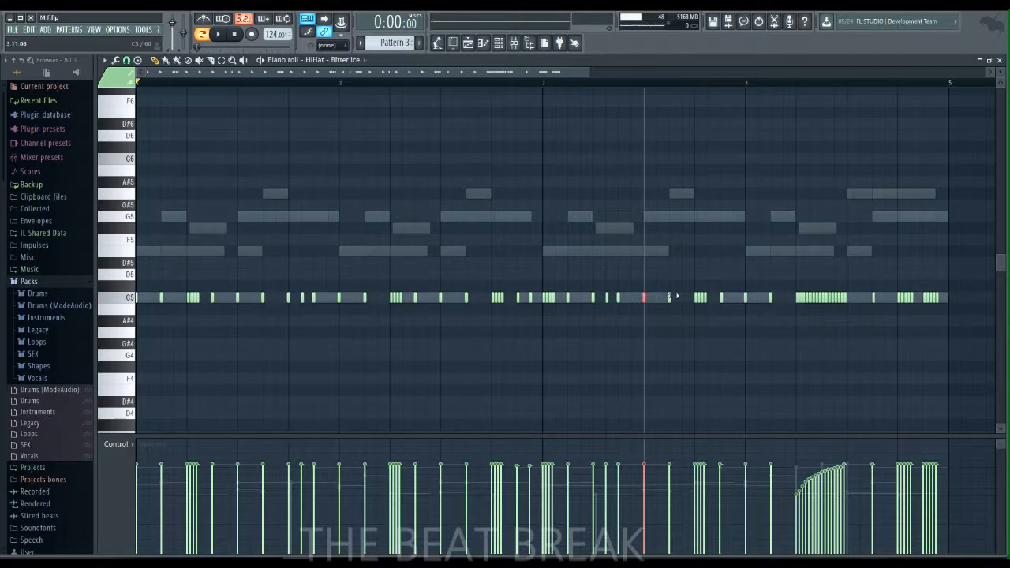
drag(648, 297, 654, 297)
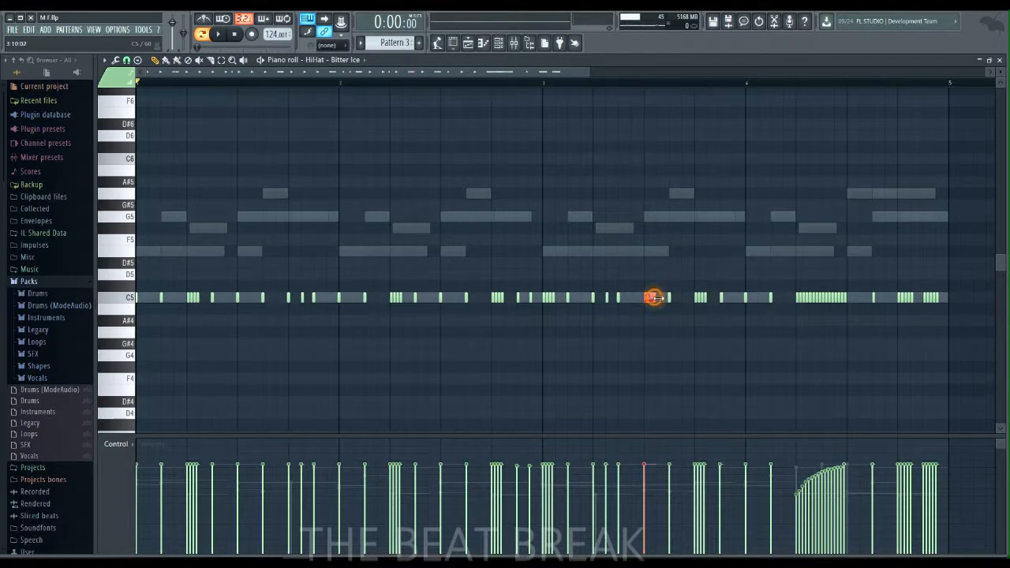
click(115, 60)
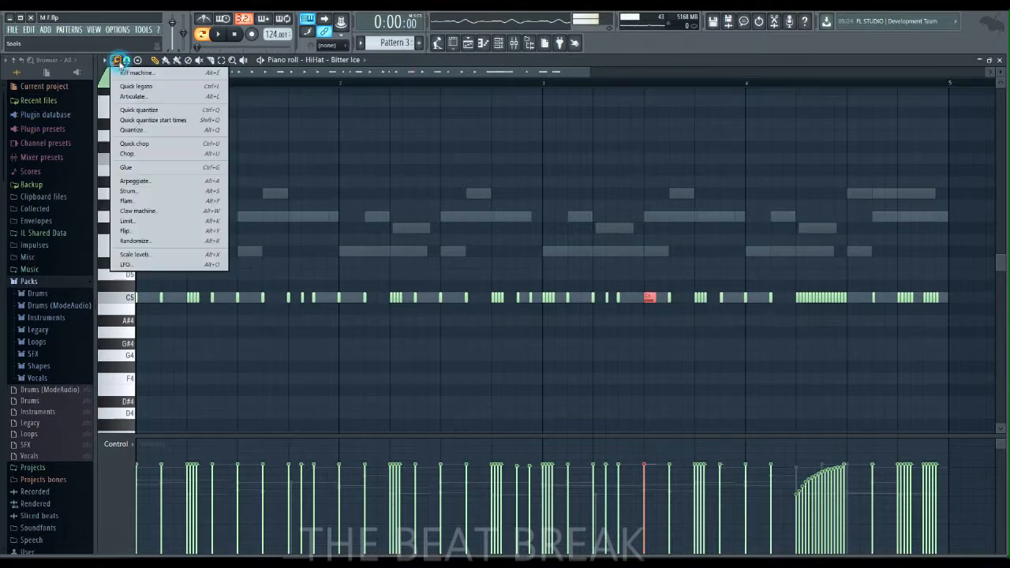
click(145, 153)
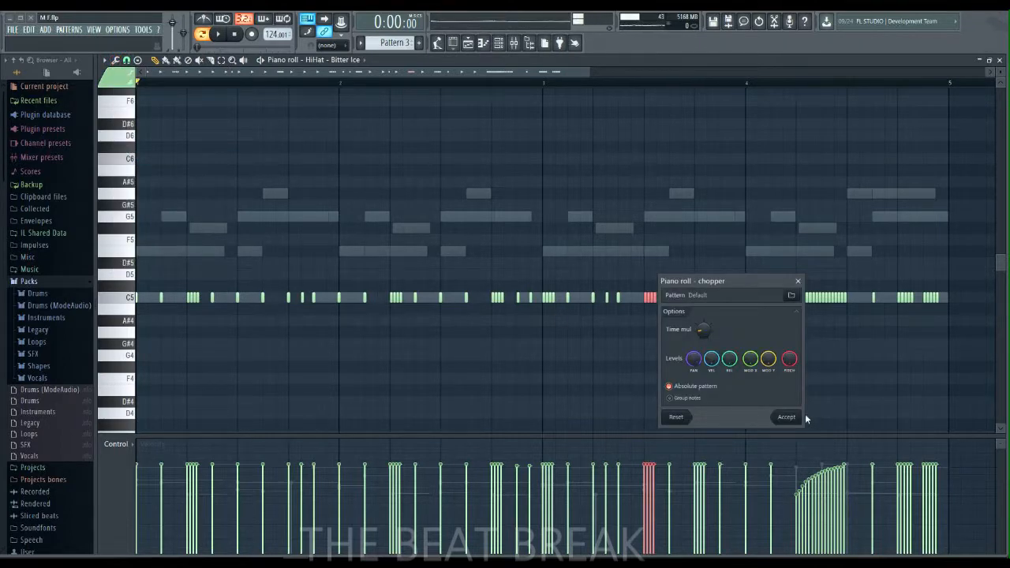
click(798, 282)
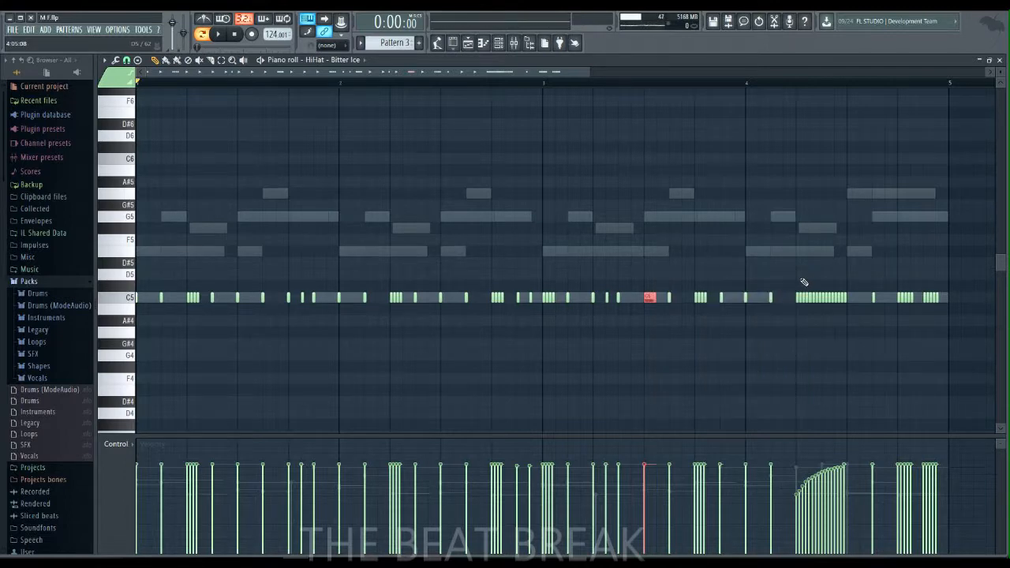
Delete the lengthened C5 hi-hat note and place a short one at the same position in the middle of bar 3
key(Delete)
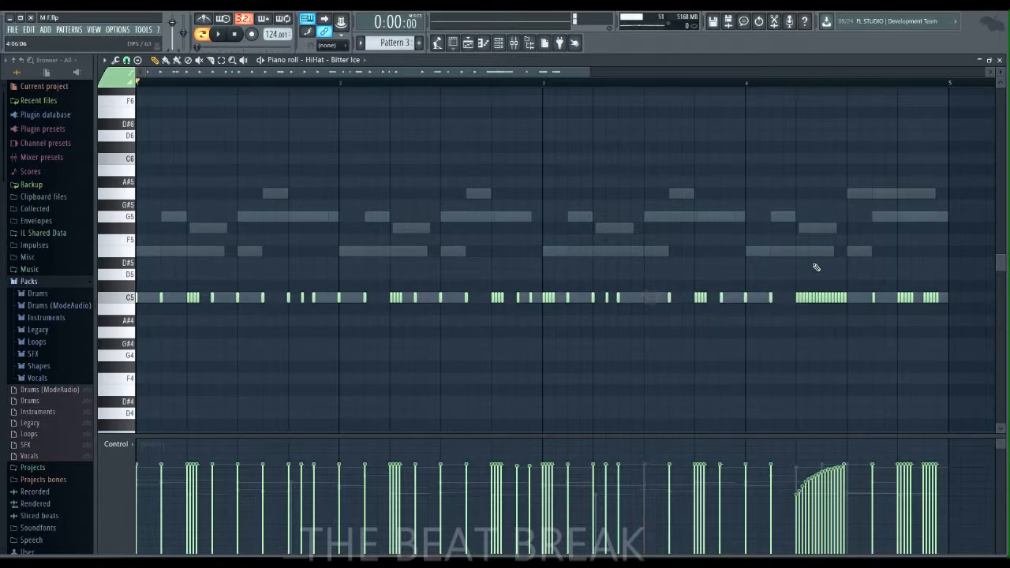
click(669, 296)
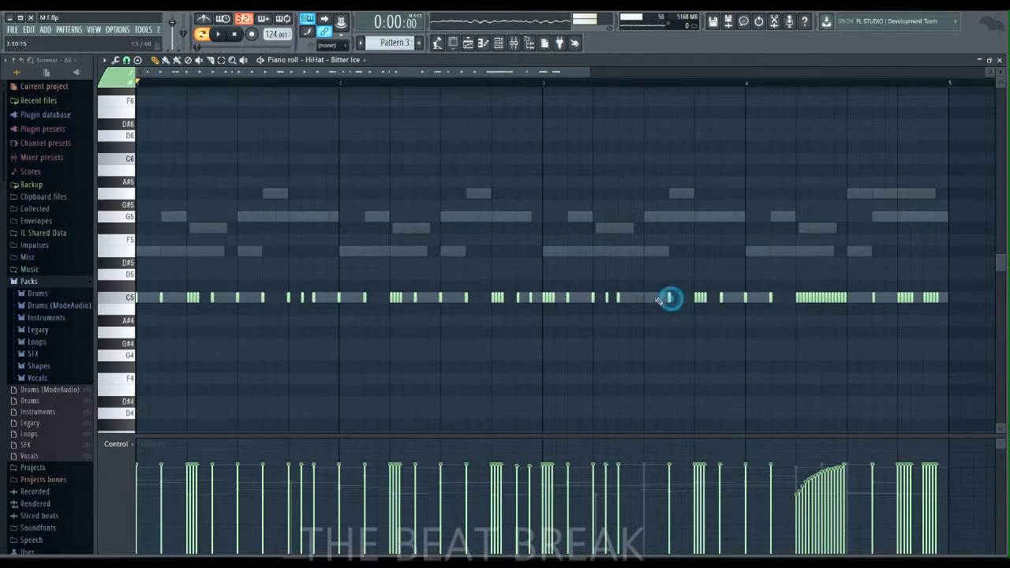
click(644, 298)
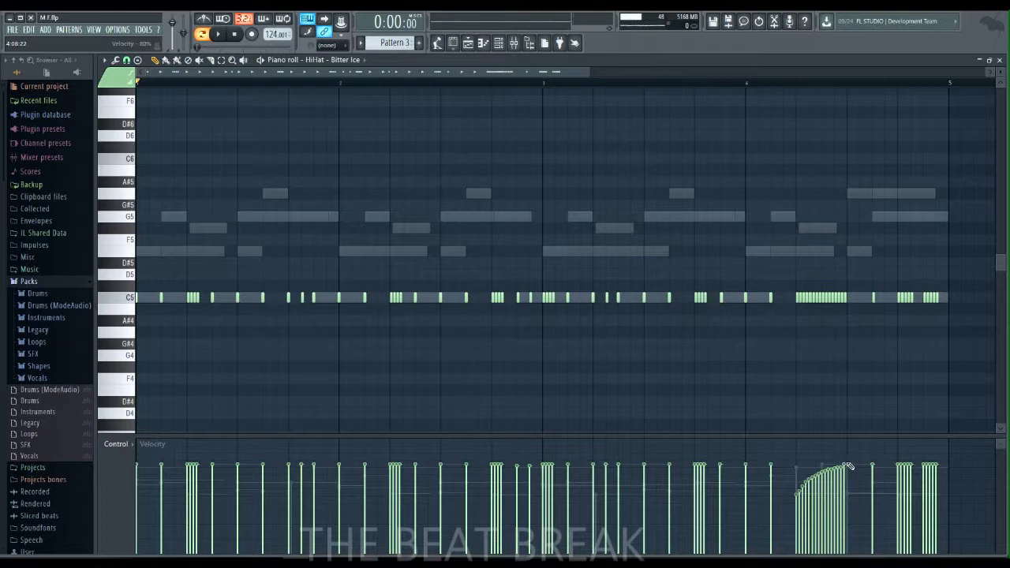
Play Pattern 3 with both snares and the hi-hat, and restore the piano roll to its normal window size
click(219, 35)
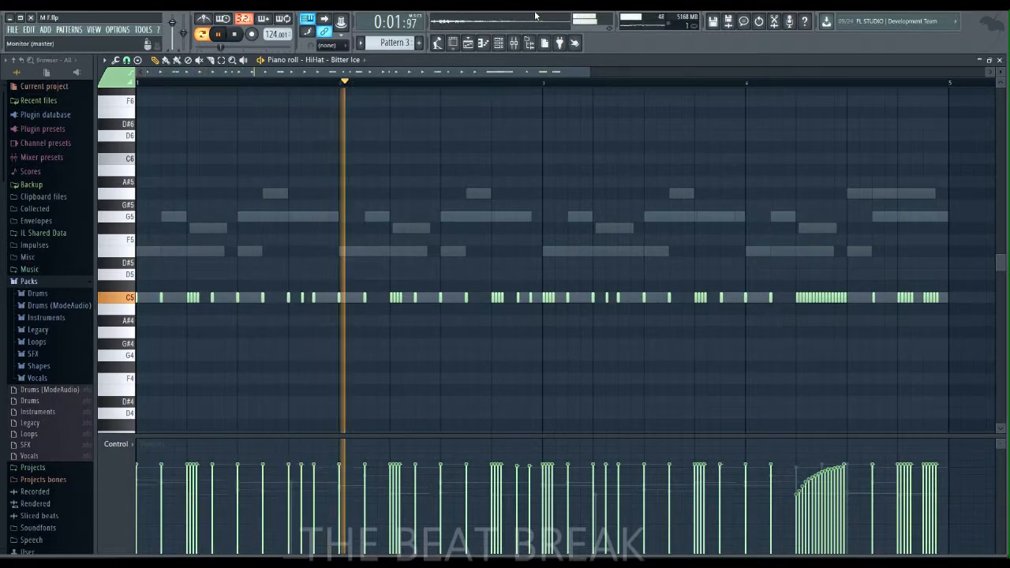
click(990, 62)
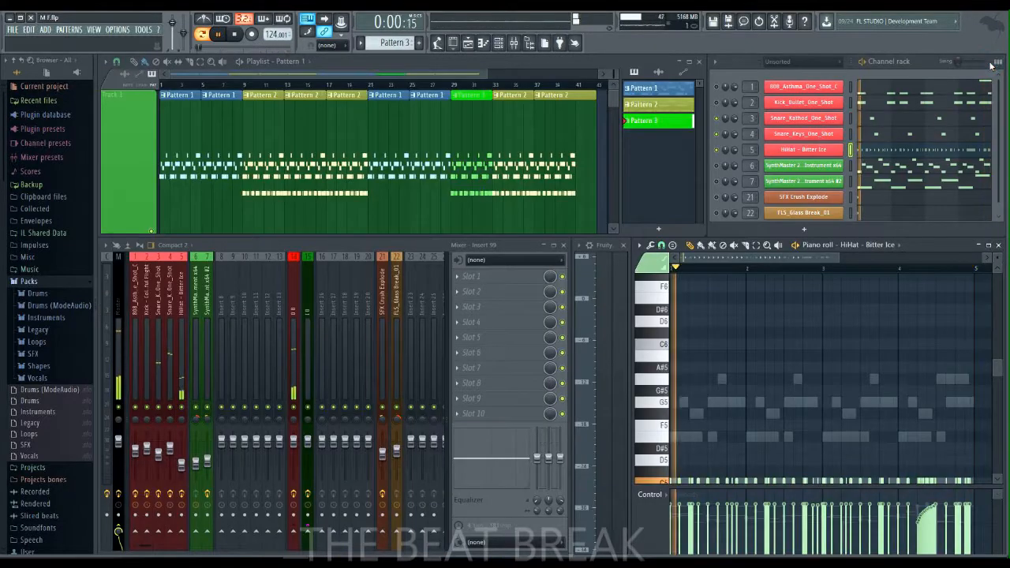
Stop playback, unmute the Kick_Bullet_One_Shot channel, and open its notes in the piano roll to audition the kick on C5
key(space)
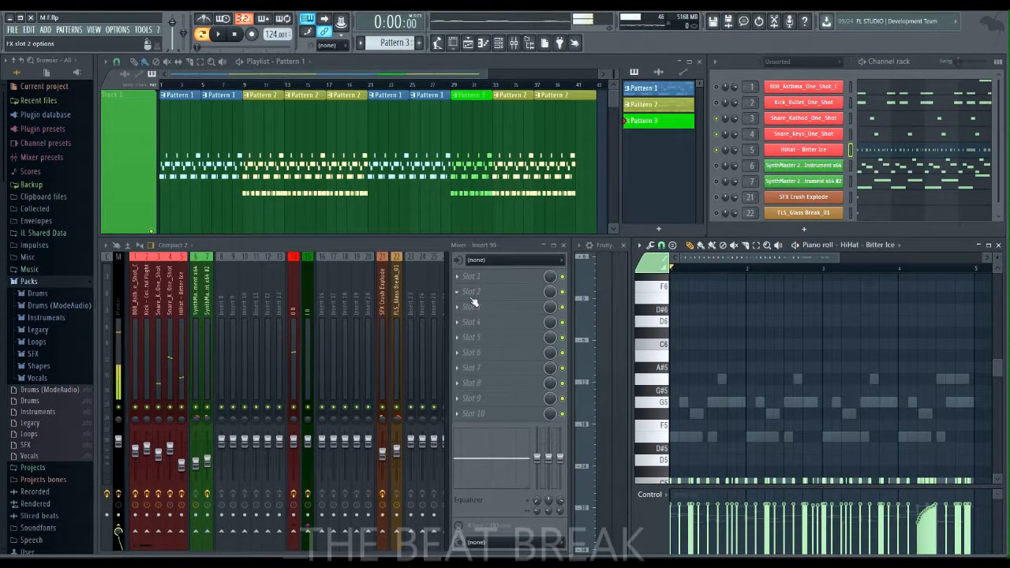
scroll(840, 418, down, 3)
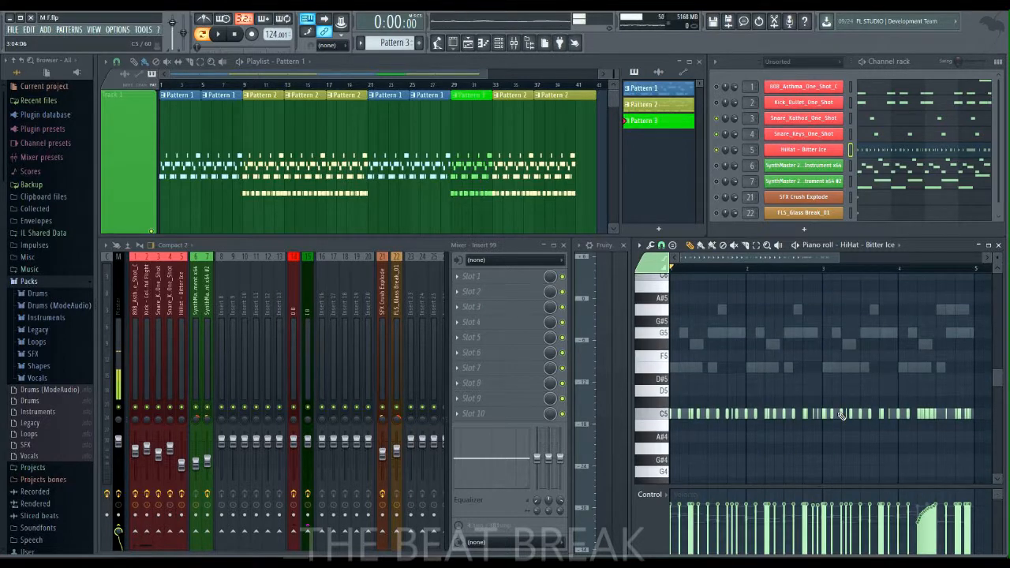
scroll(840, 416, up, 2)
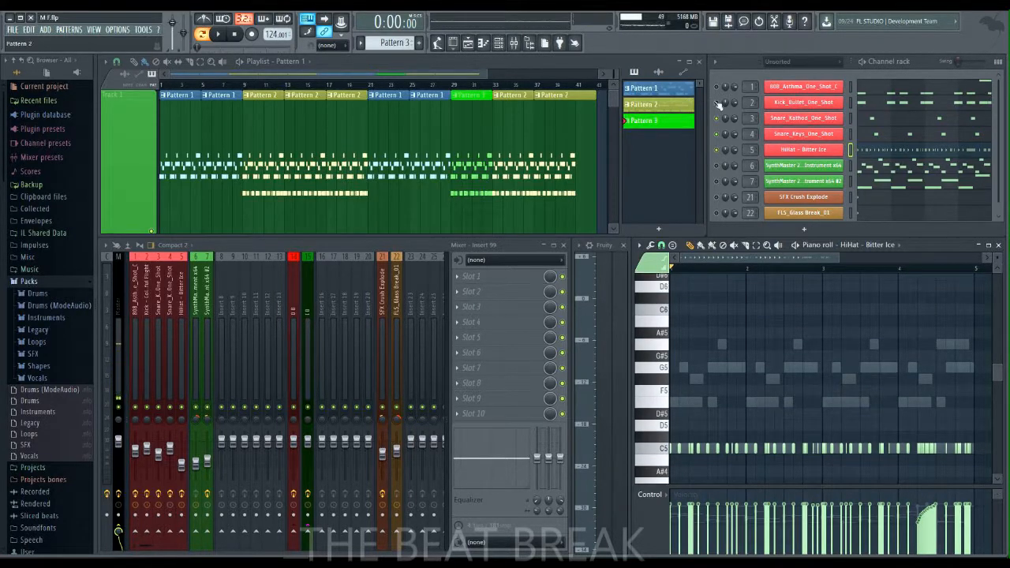
click(875, 106)
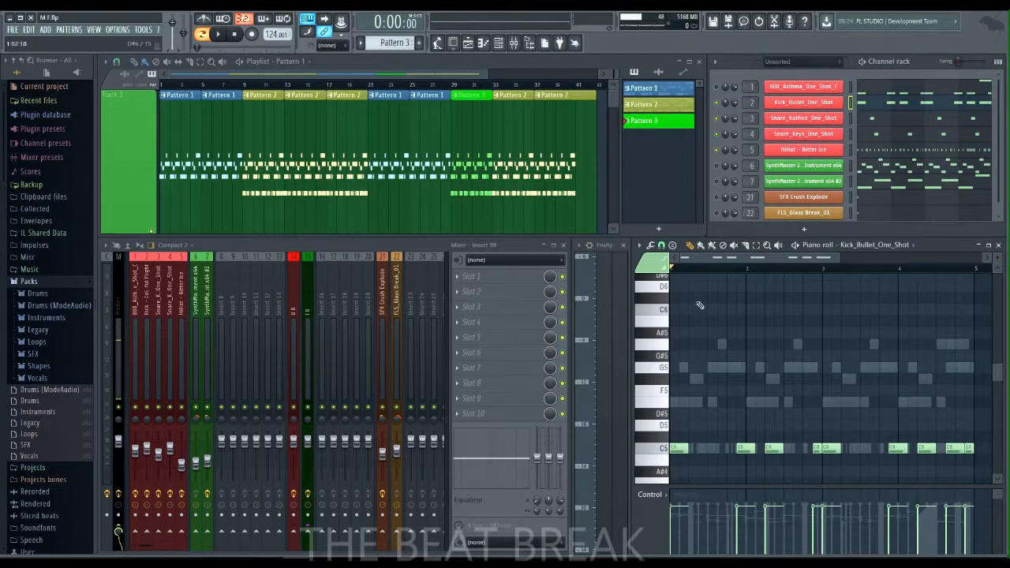
click(673, 448)
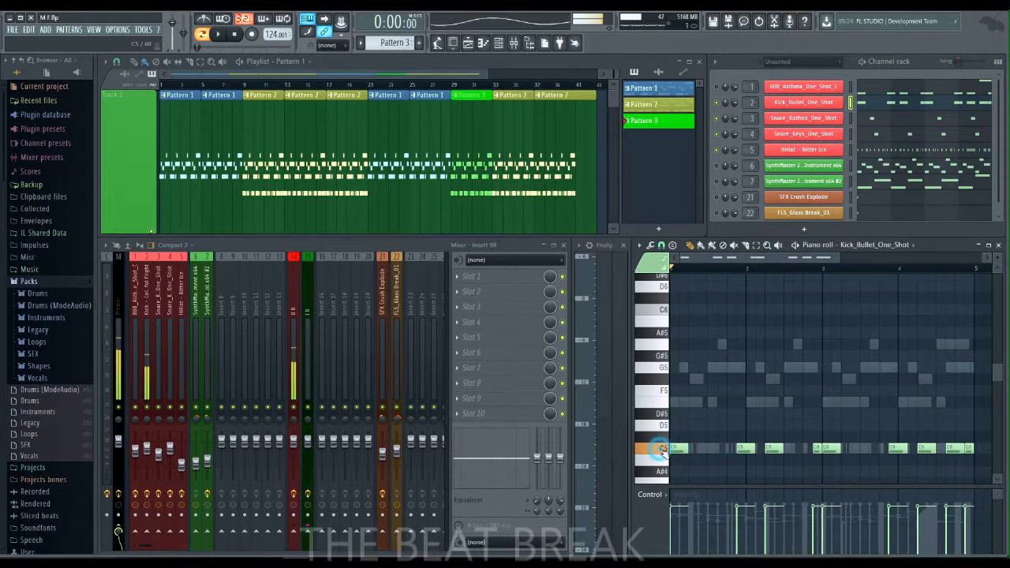
click(663, 450)
click(662, 451)
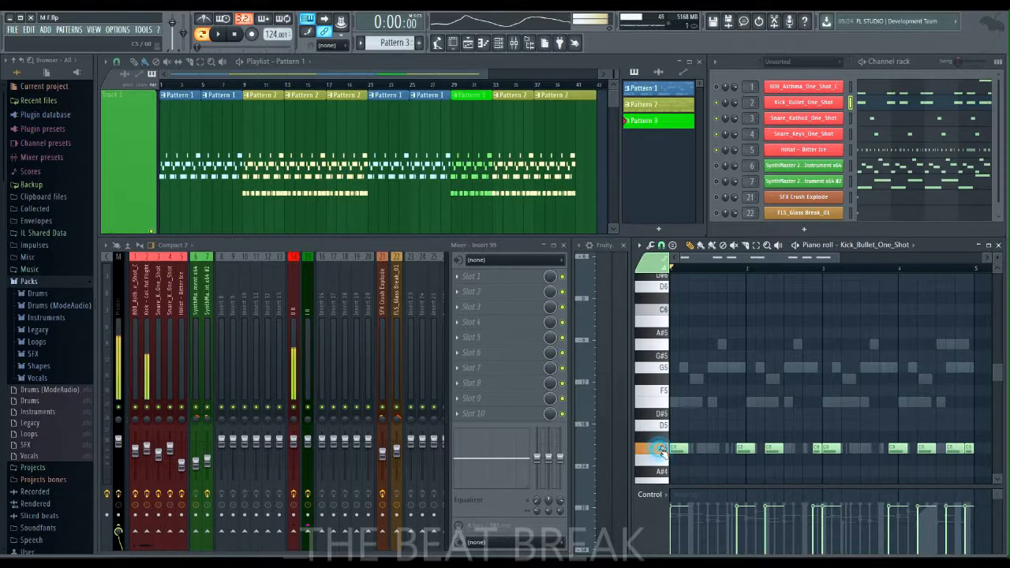
scroll(701, 405, down, 2)
scroll(703, 403, up, 1)
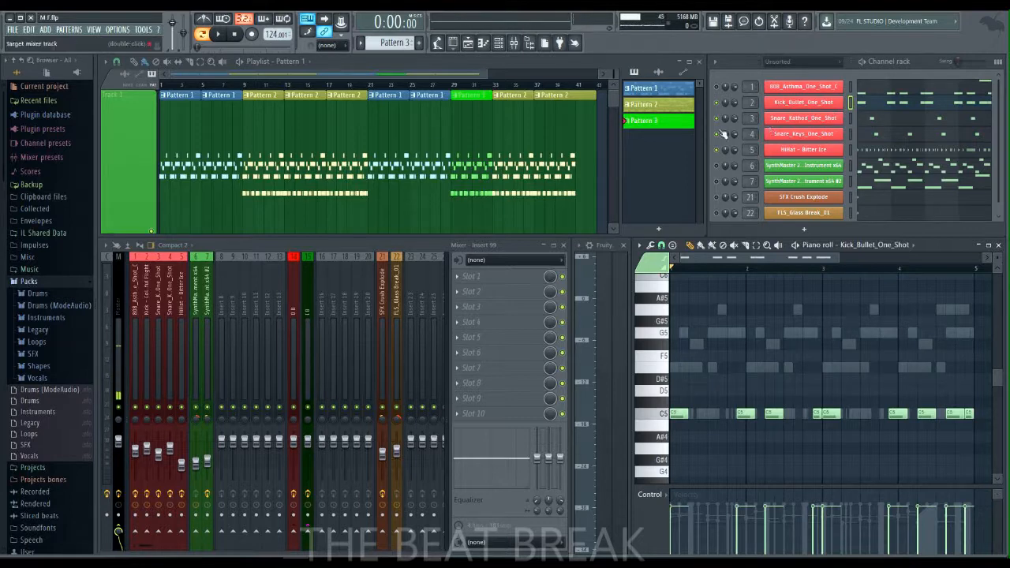
Play Pattern 3 twice with the kick, both snares and the hi-hat together
click(219, 34)
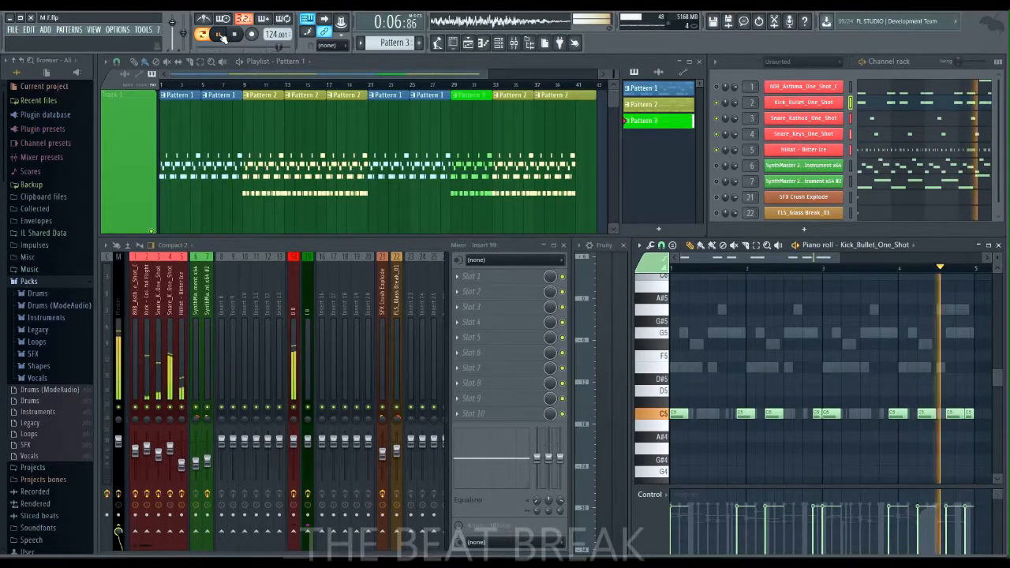
click(219, 34)
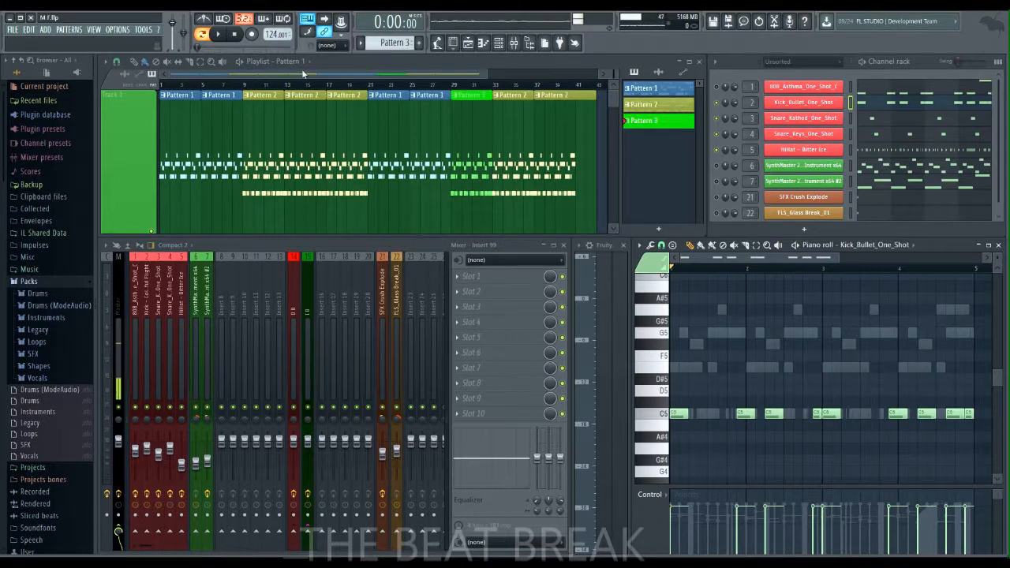
click(219, 34)
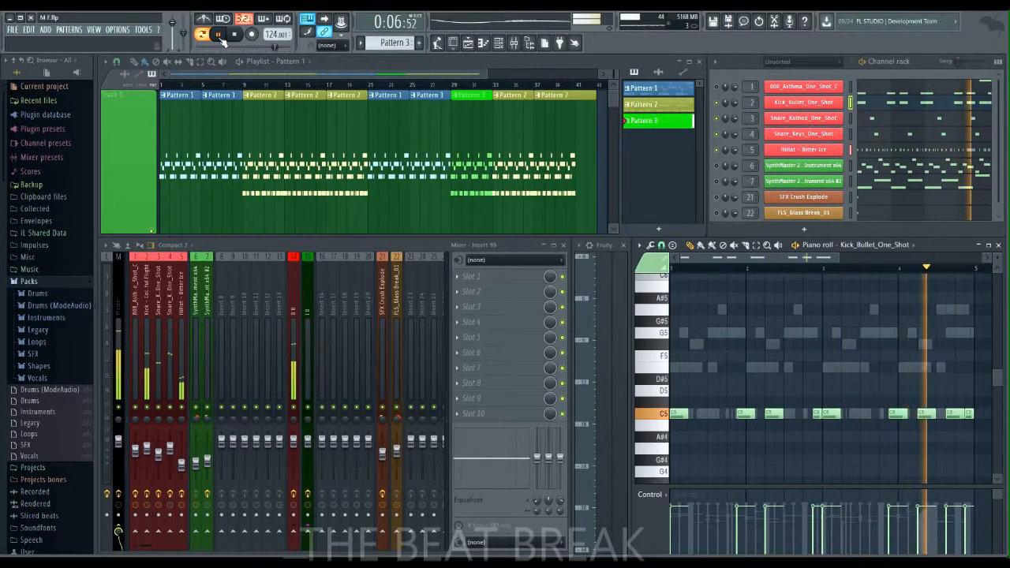
click(220, 36)
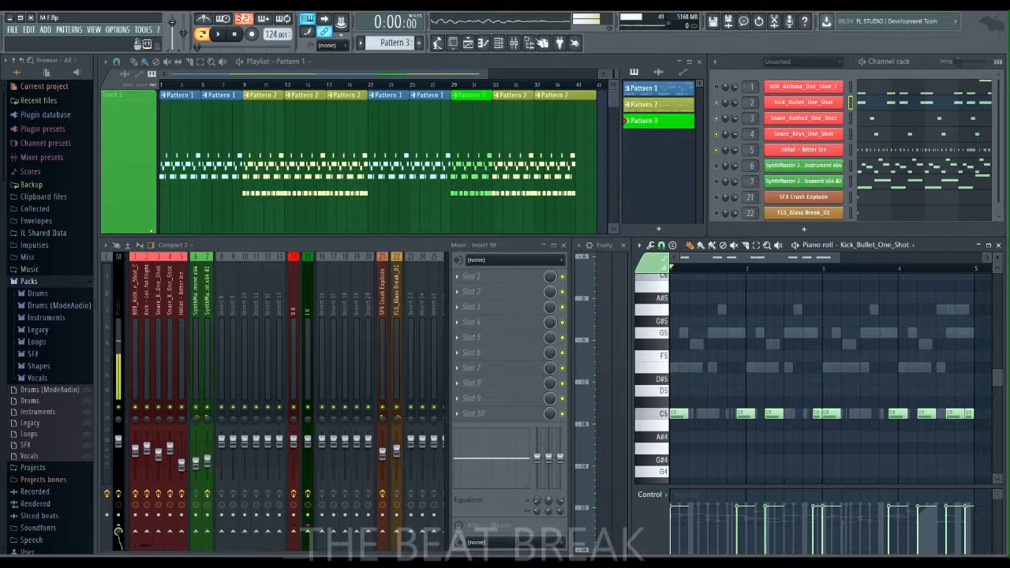
Open the 808_Asthma_One_Shot_C notes in the piano roll, audition the 808 on C5, and unmute its channel
click(901, 92)
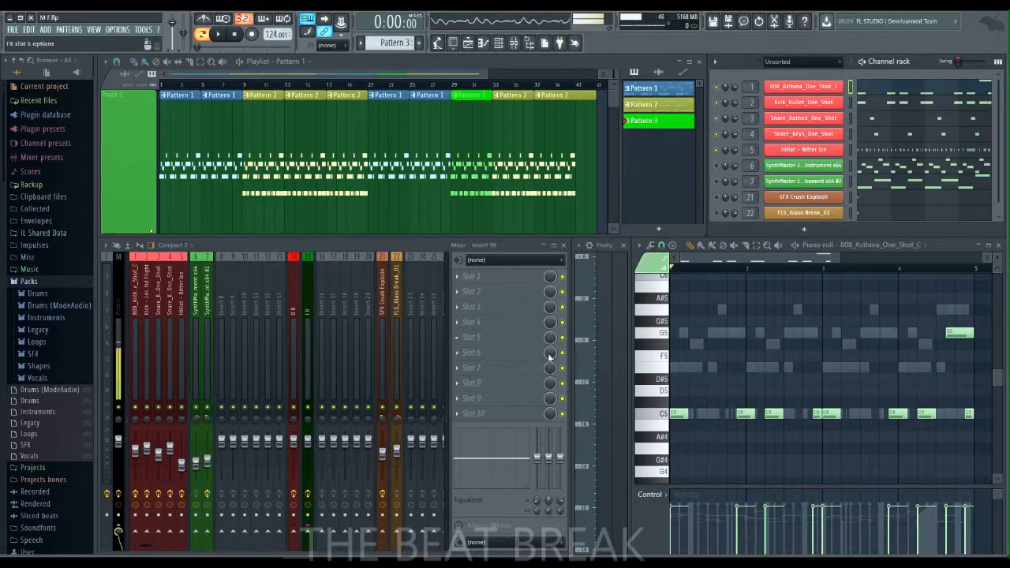
click(668, 416)
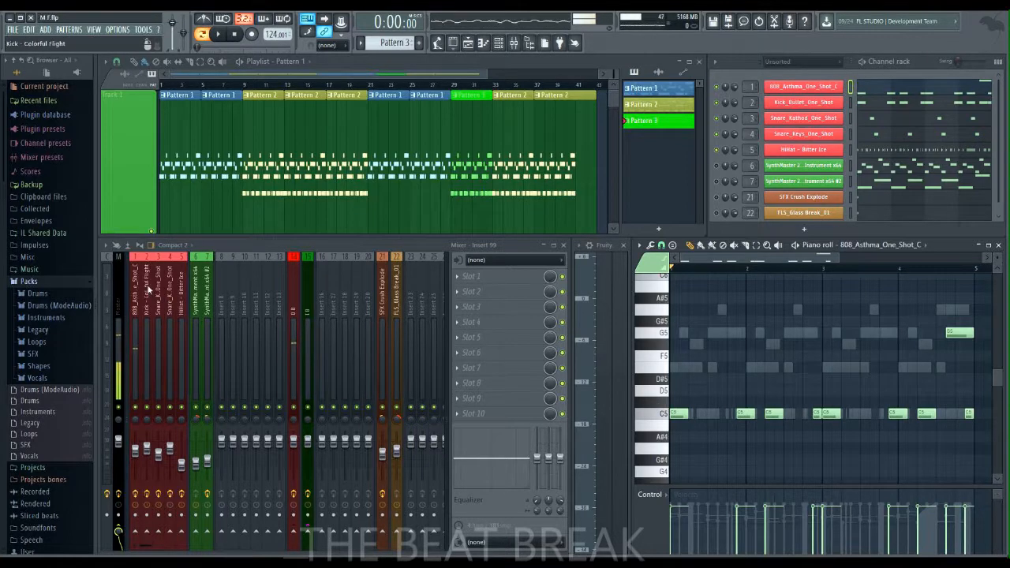
Open all effects on the 808's mixer track, examine the Parametric EQ, RBass, SSLComp and Fruity WaveShaper, and close them
right_click(135, 495)
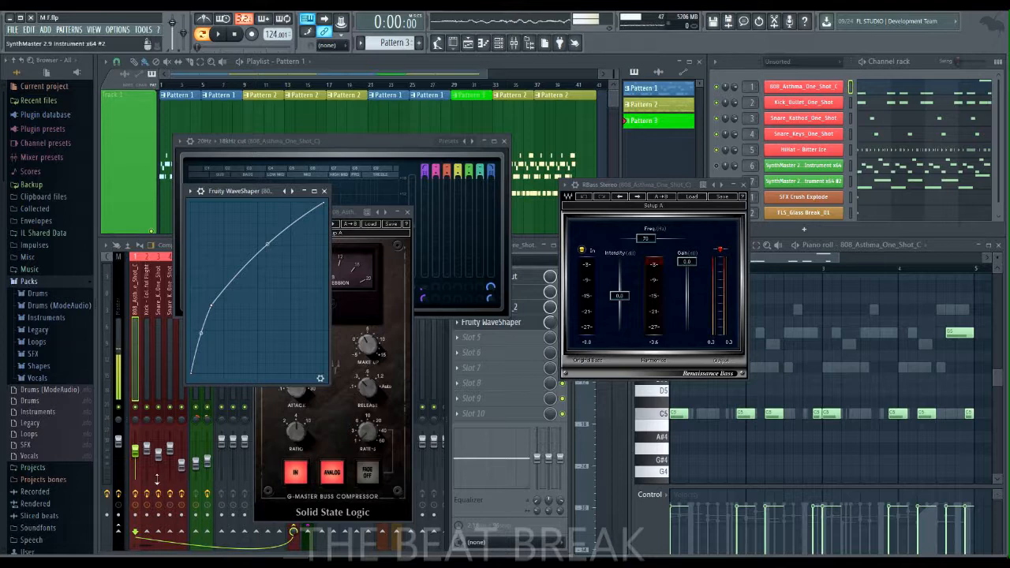
click(427, 156)
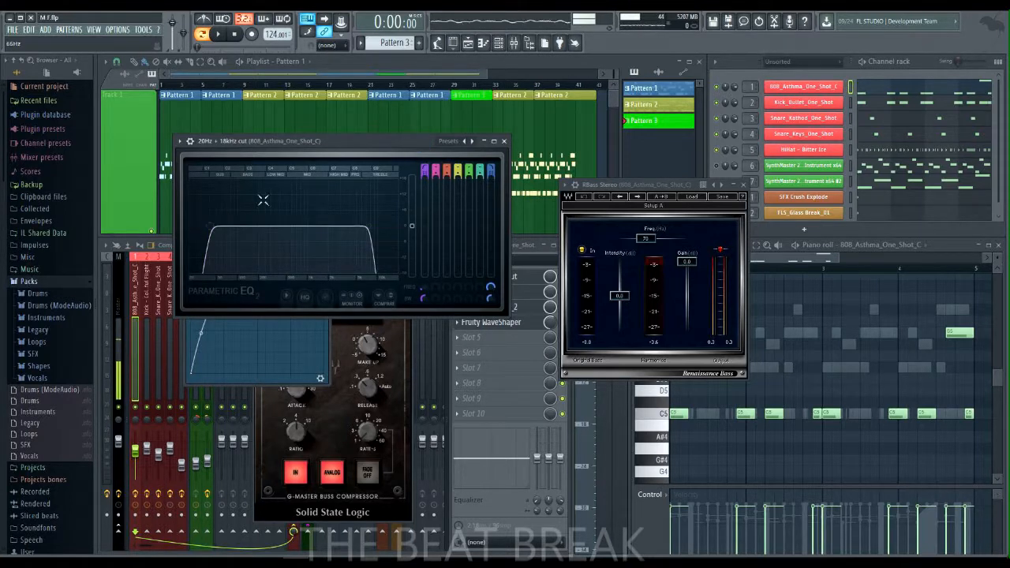
click(654, 193)
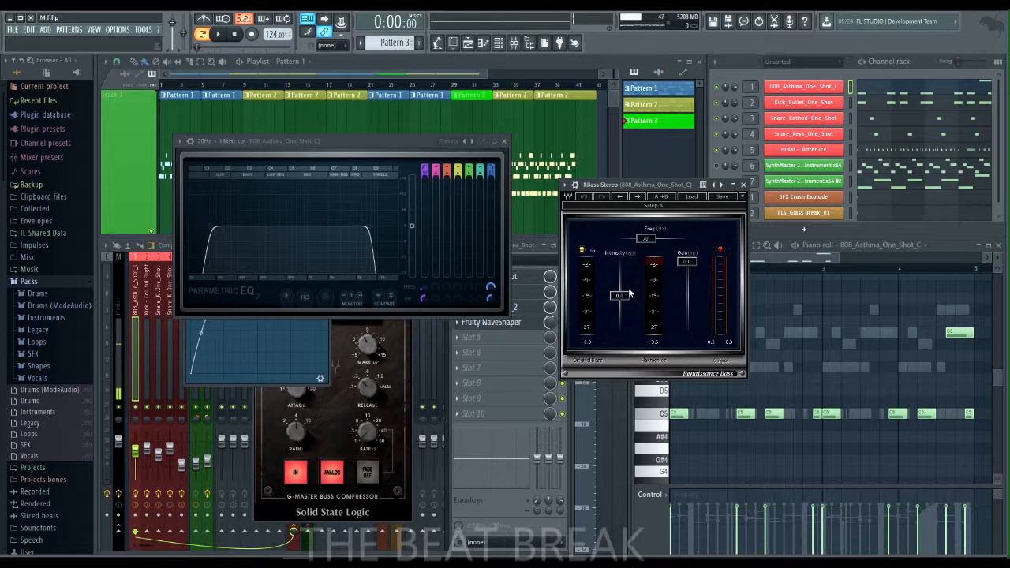
click(300, 408)
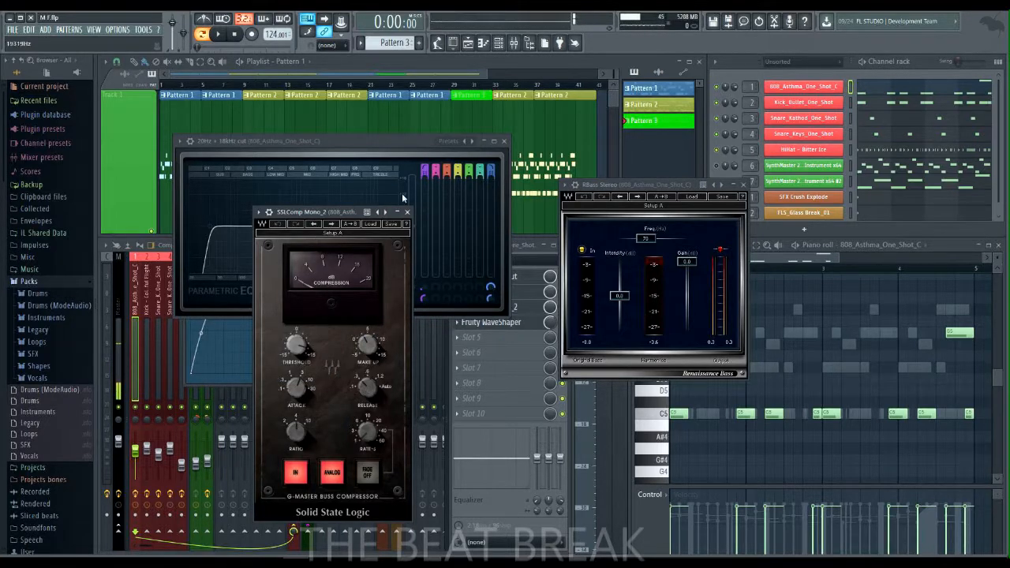
click(224, 379)
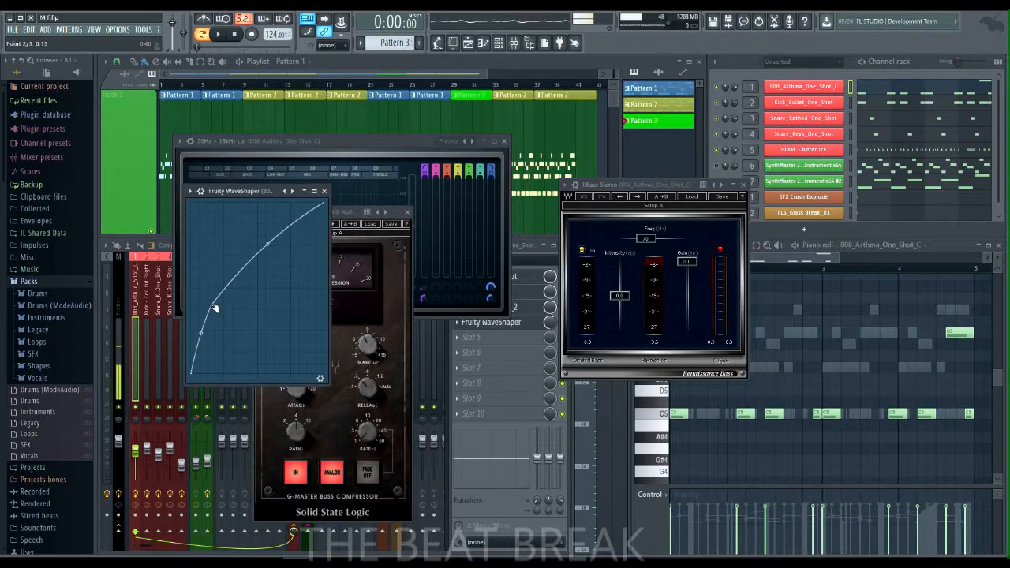
drag(214, 307, 221, 302)
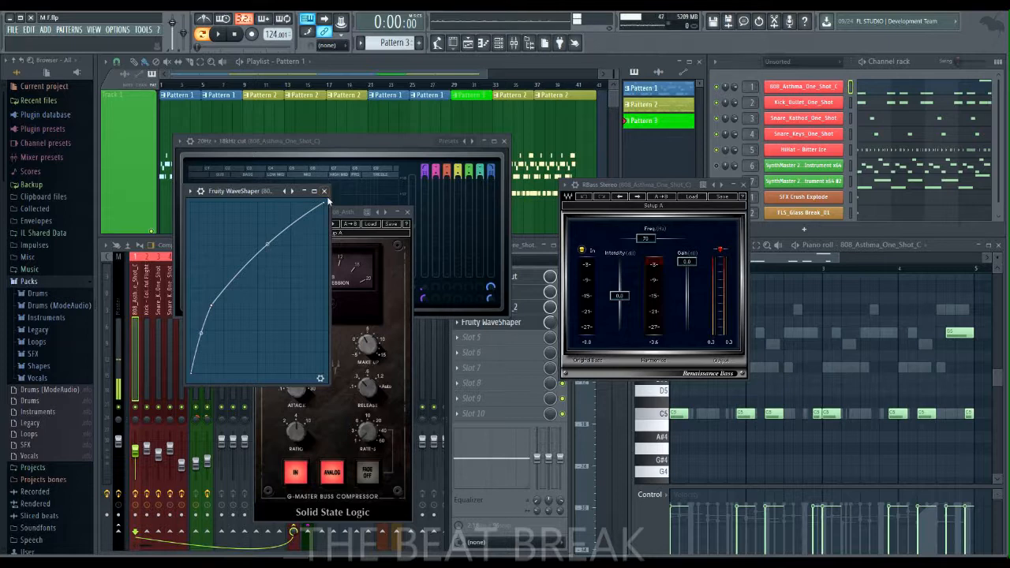
right_click(136, 495)
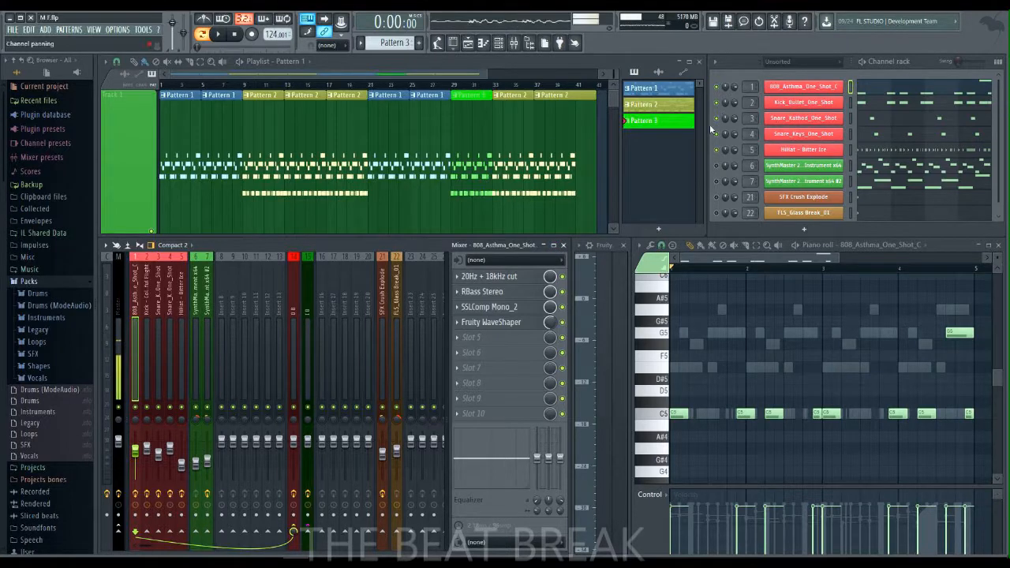
Open the 808's channel settings and examine its sample options, waveform and volume envelope
click(818, 93)
right_click(818, 93)
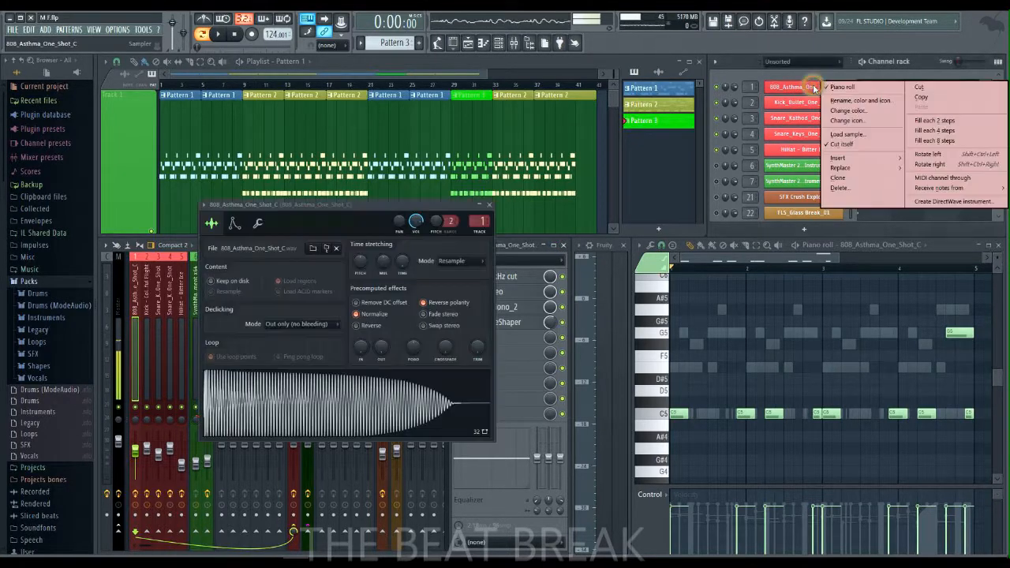
click(780, 81)
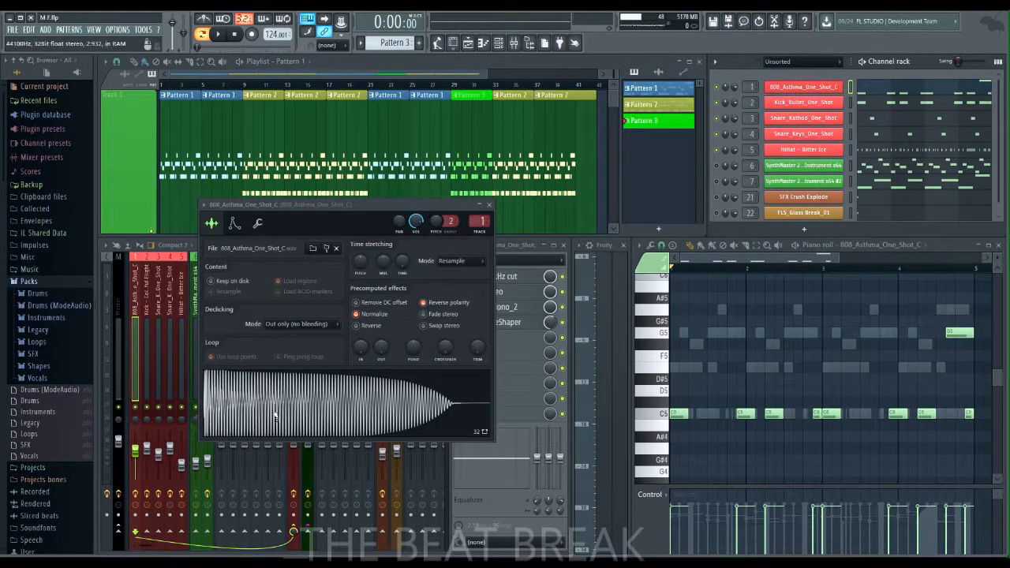
click(235, 224)
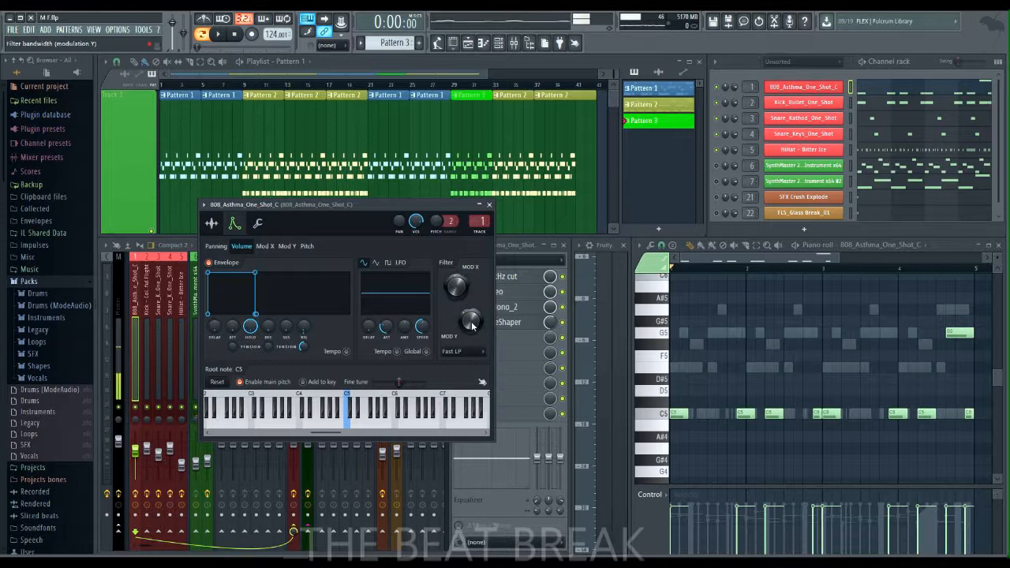
click(213, 225)
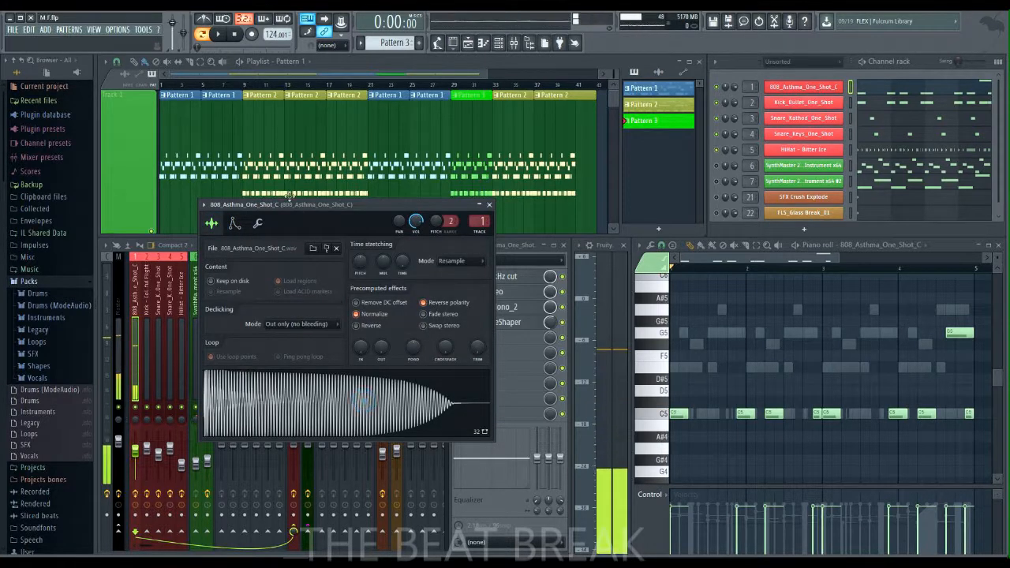
Show the 808's polyphony and cut group settings, and play Pattern 3 with the 808 included
click(268, 224)
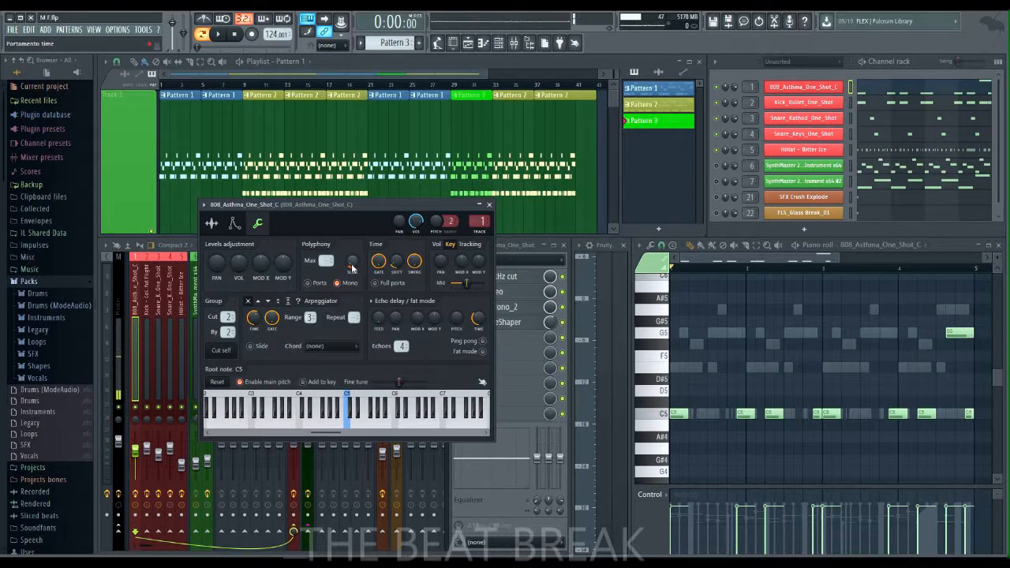
click(220, 36)
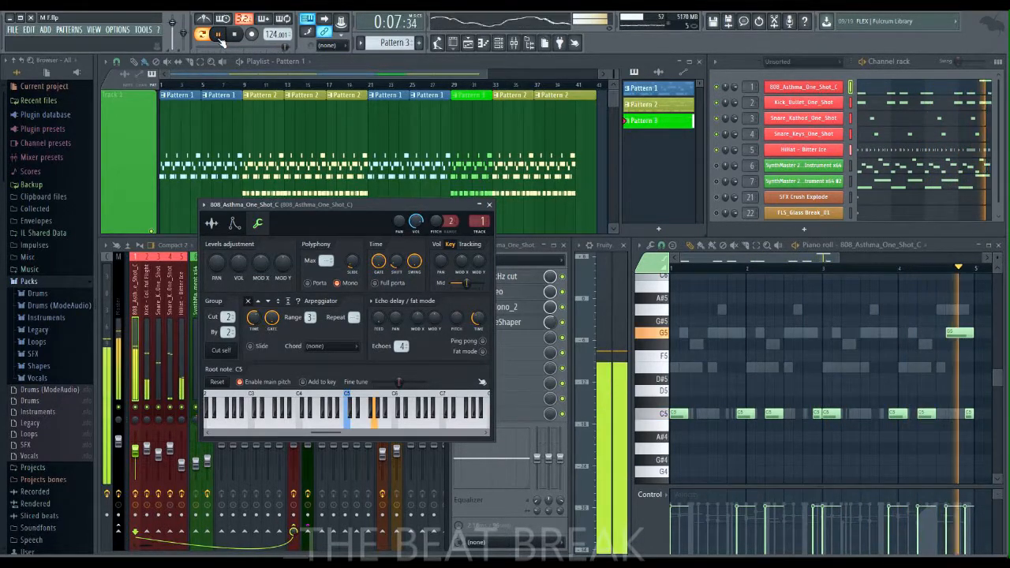
click(219, 37)
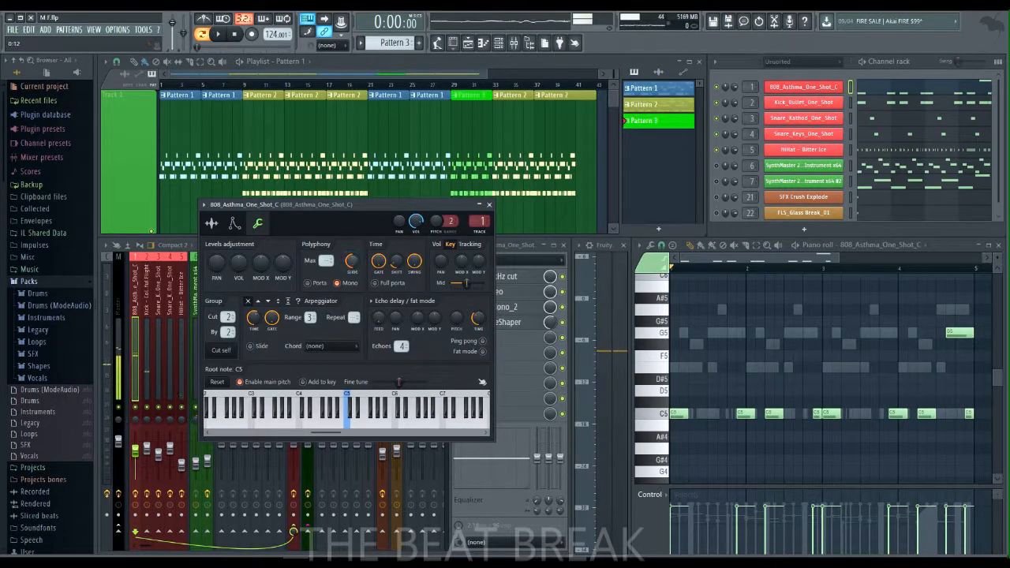
Try a longer portamento slide time on the 808 while playing Pattern 3, and undo the change
key(space)
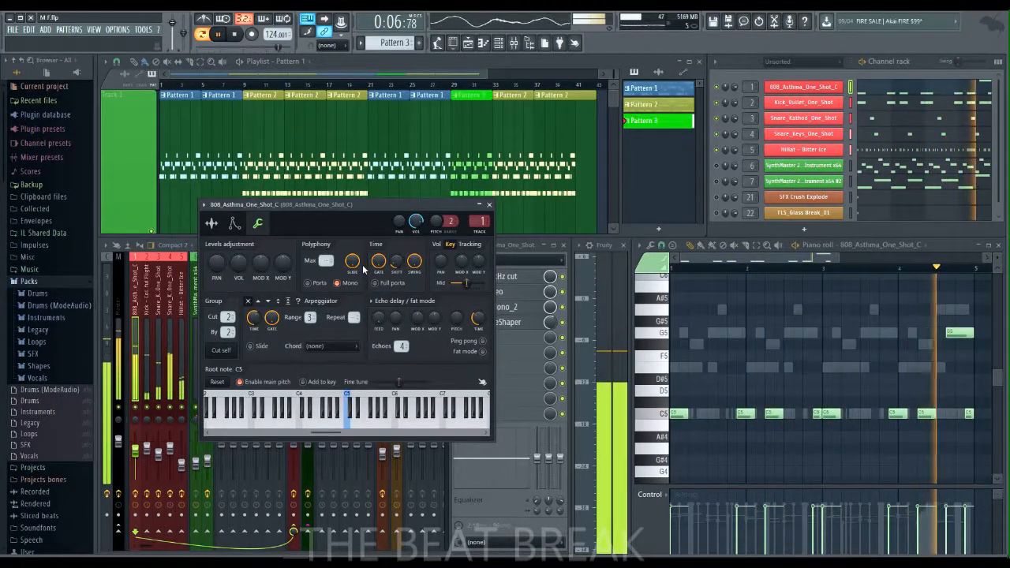
key(space)
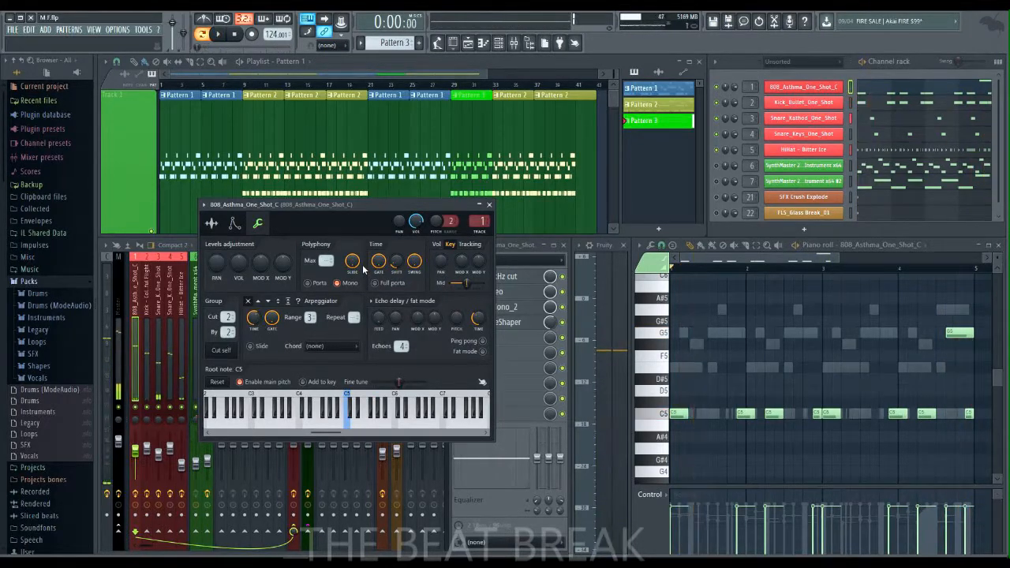
key(ctrl+z)
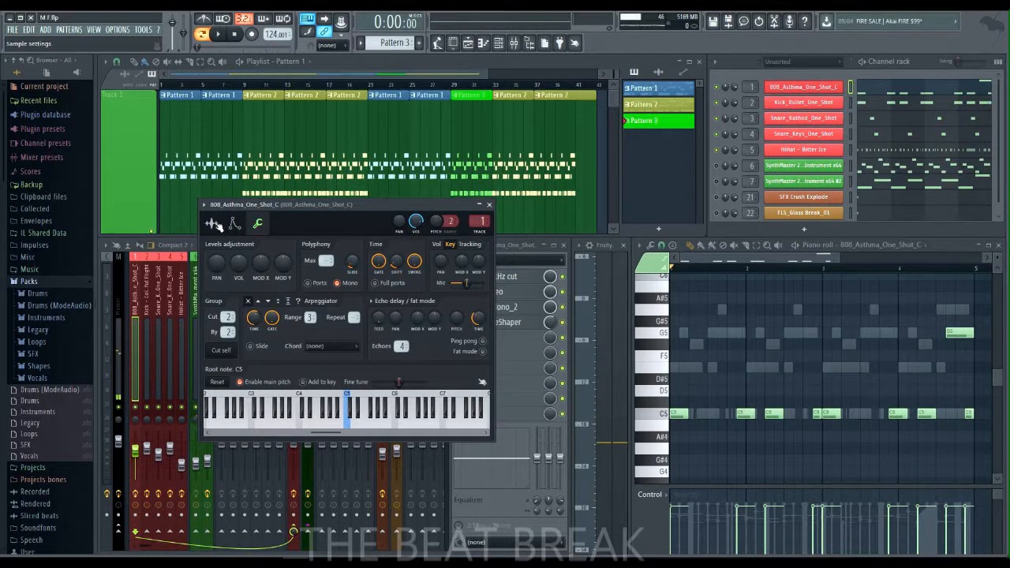
Return the 808's channel settings to the sample page, close them, and save the project
click(212, 223)
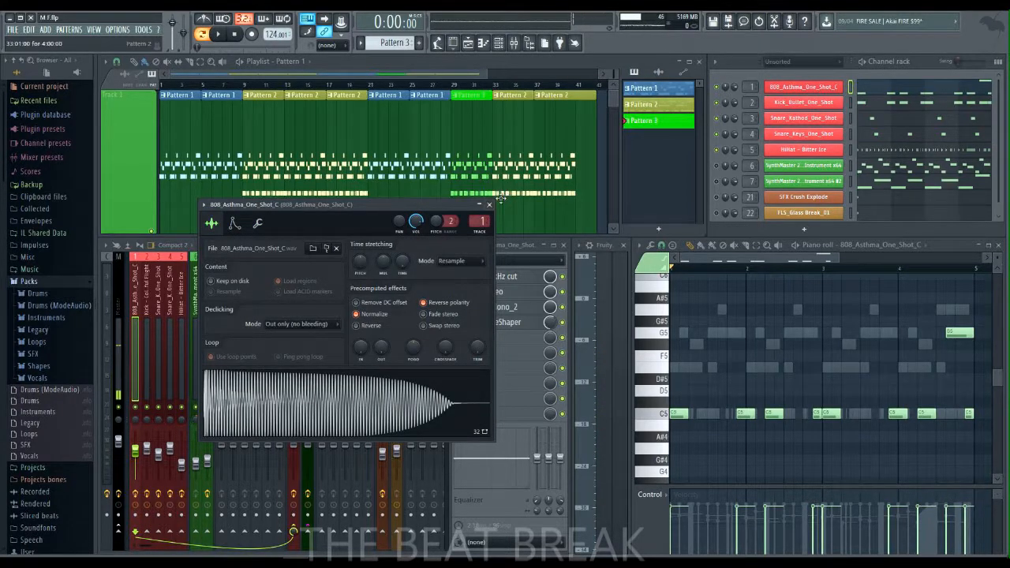
click(489, 205)
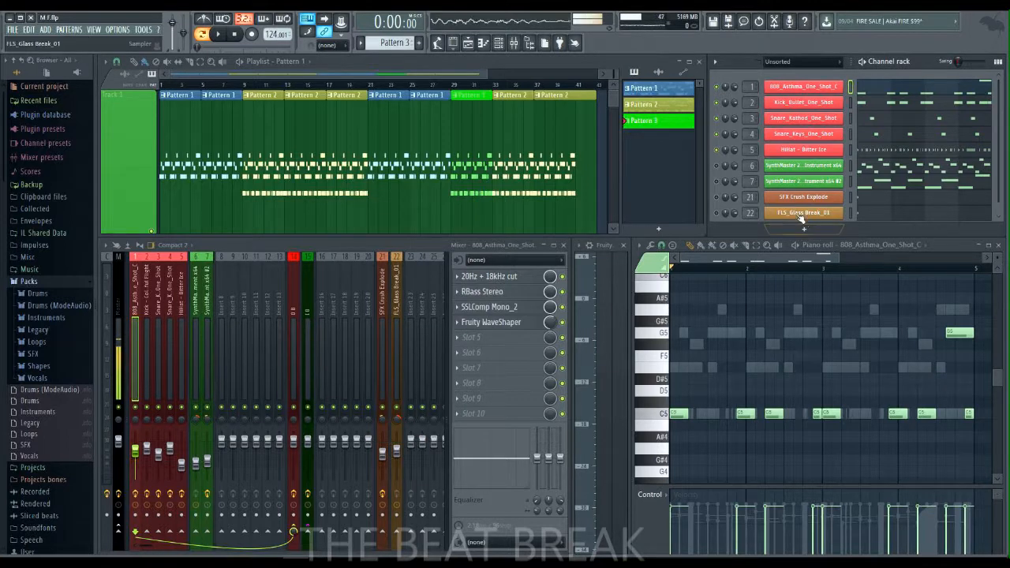
key(ctrl+s)
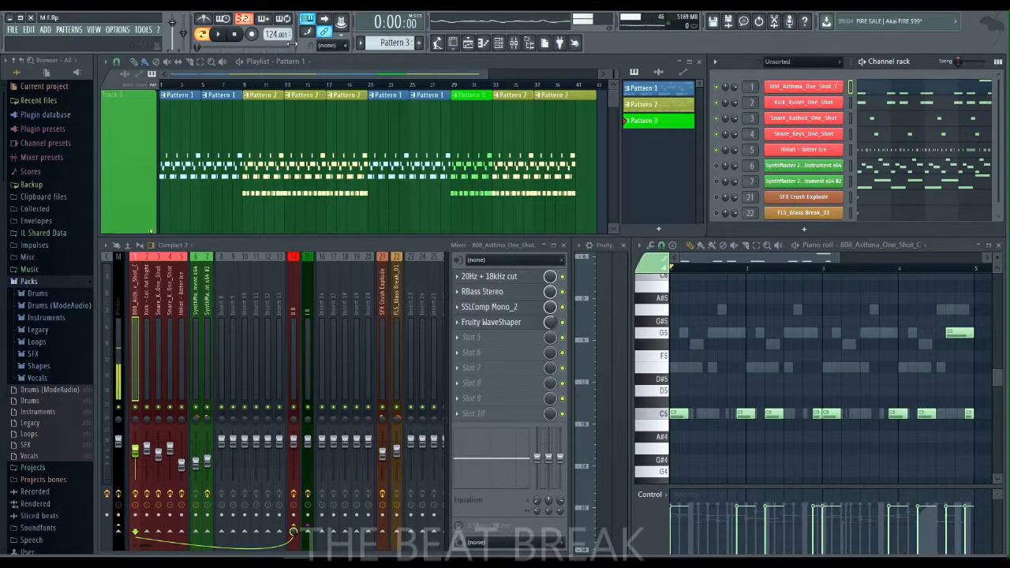
Play Pattern 3 once more with the 808, kick, snares and hi-hat, and stop playback
click(220, 34)
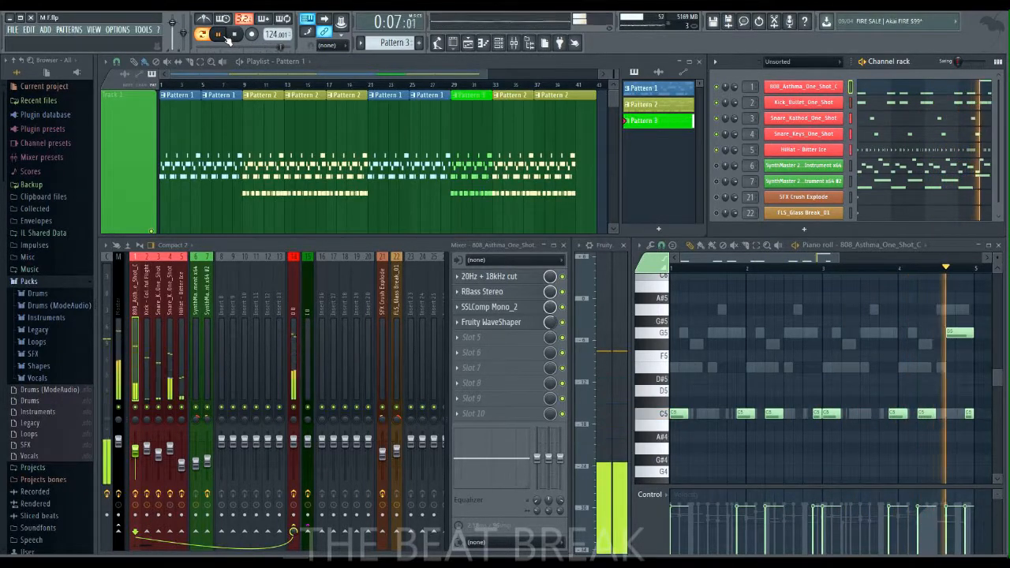
click(227, 37)
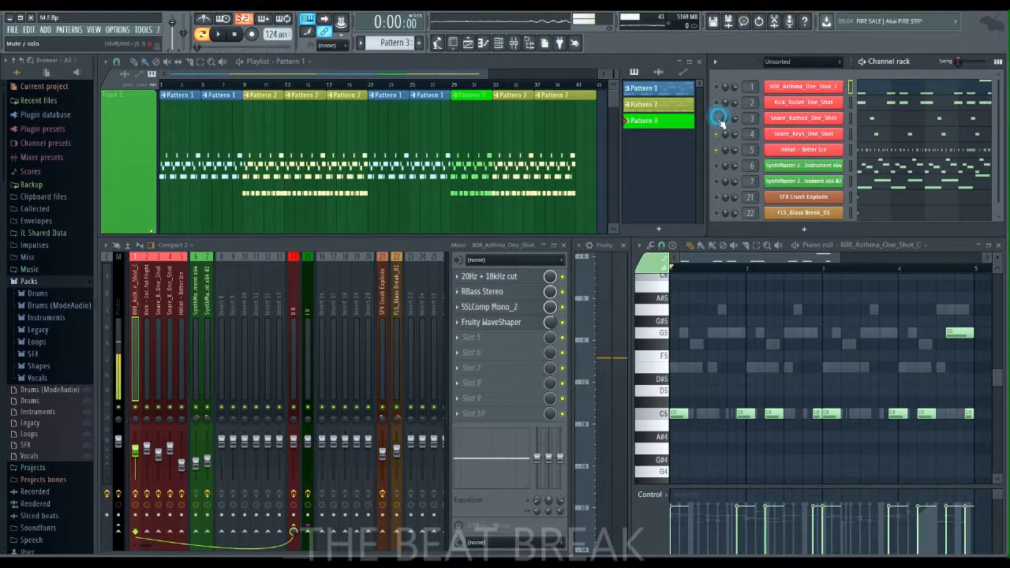
Solo the first SynthMaster channel, open its notes in the piano roll, and sound the E5 key
click(715, 166)
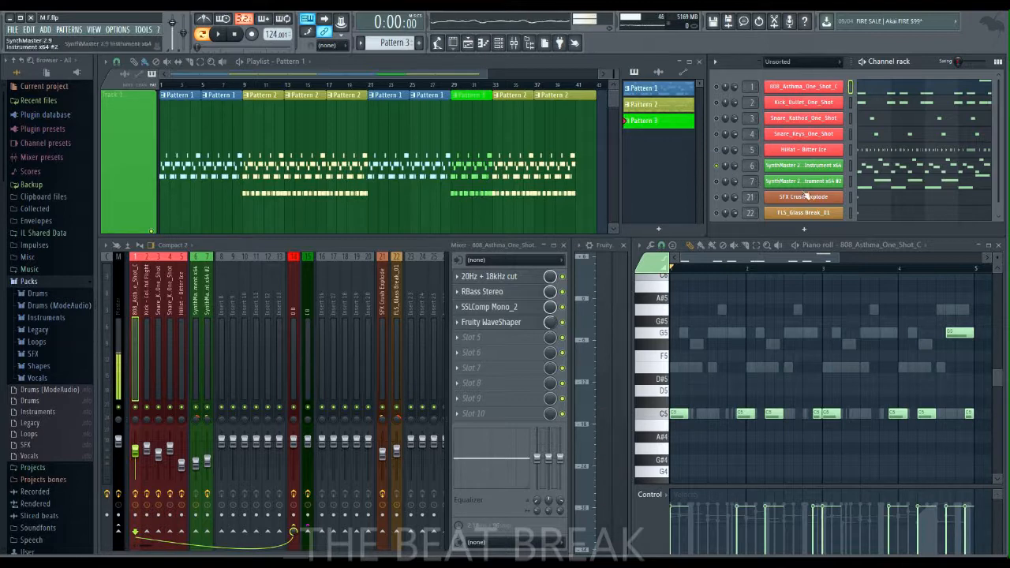
click(882, 167)
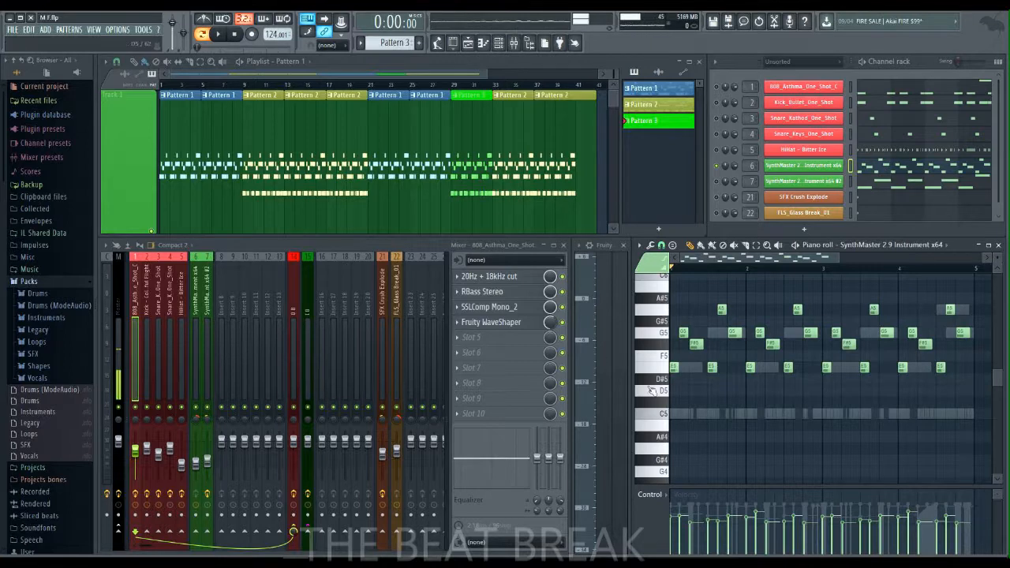
click(665, 369)
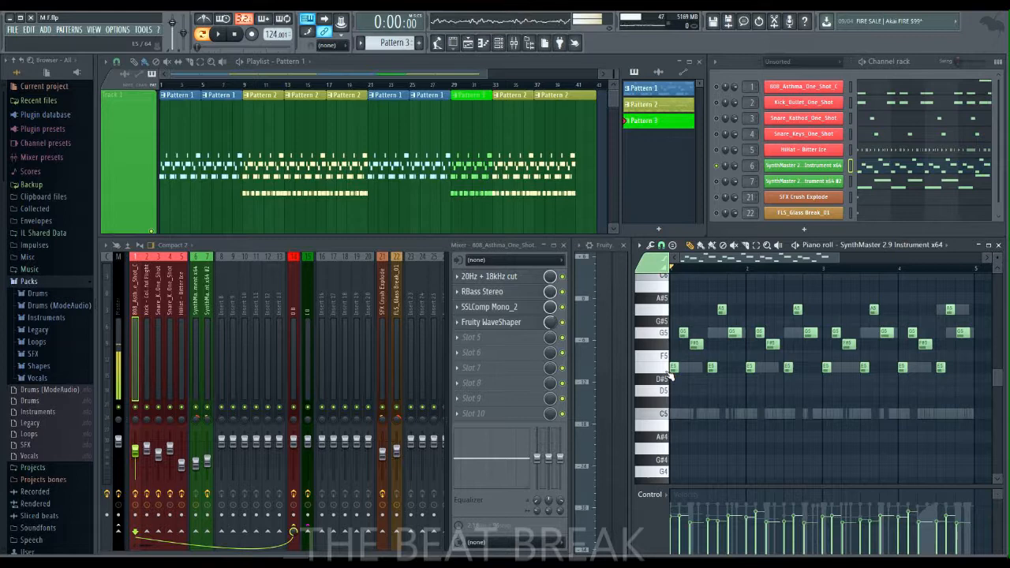
Set the root note of the piano roll's scale highlighting to E
click(639, 245)
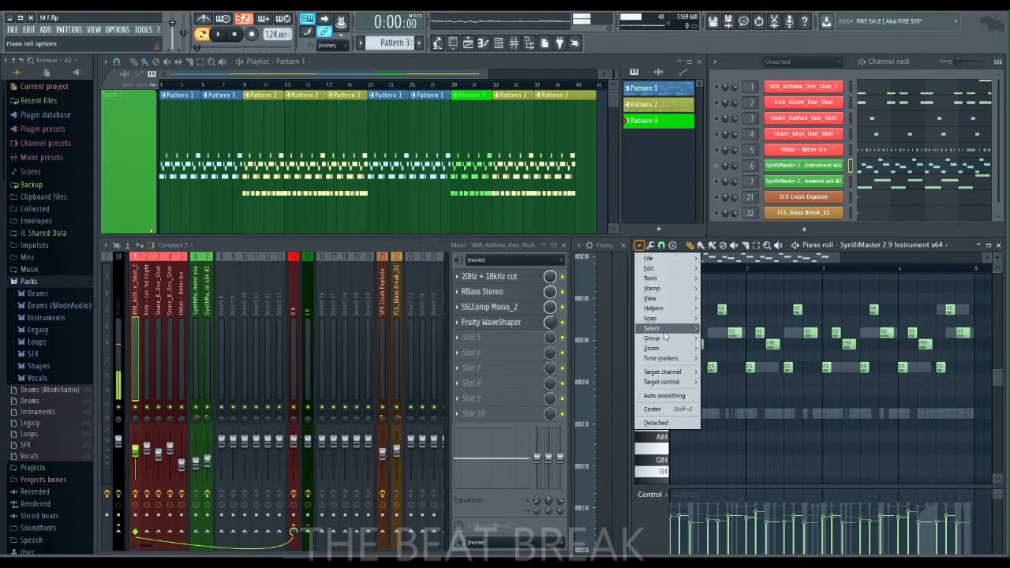
mouse_move(663, 332)
mouse_move(670, 312)
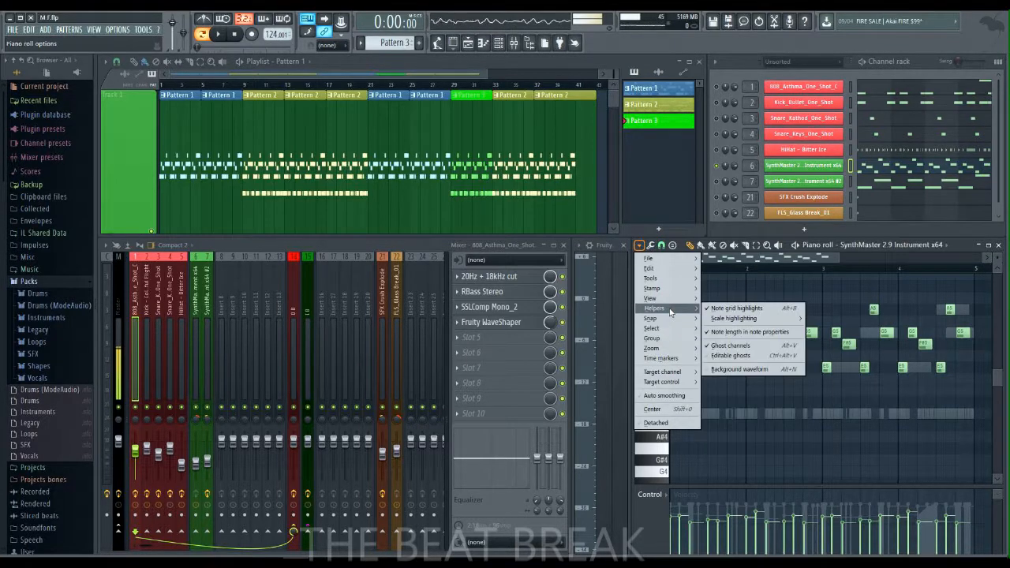
mouse_move(721, 318)
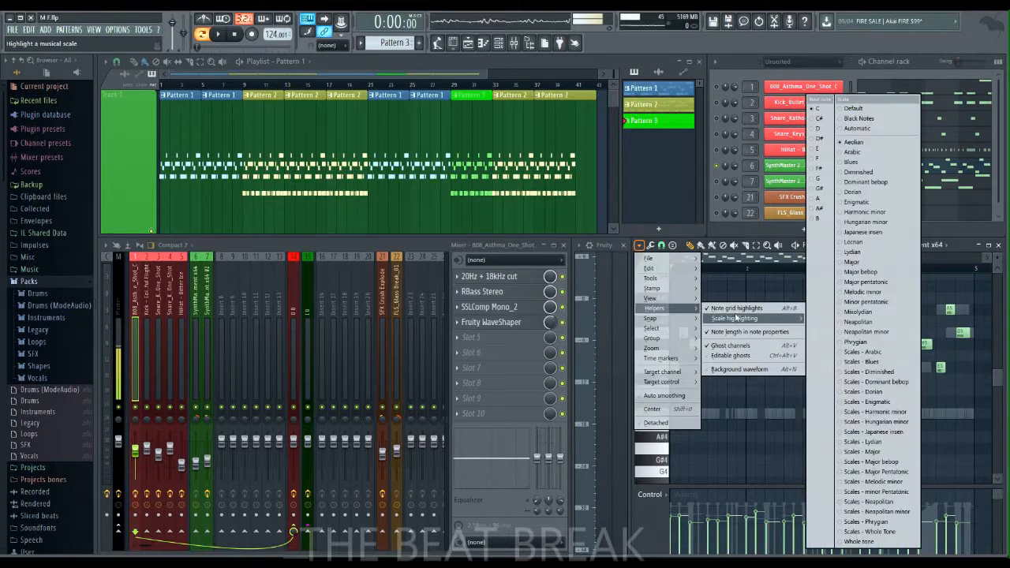
click(823, 148)
Review the first synth's notes against the highlighted scale, play Pattern 3 with only this synth, and stop playback
scroll(781, 401, up, 1)
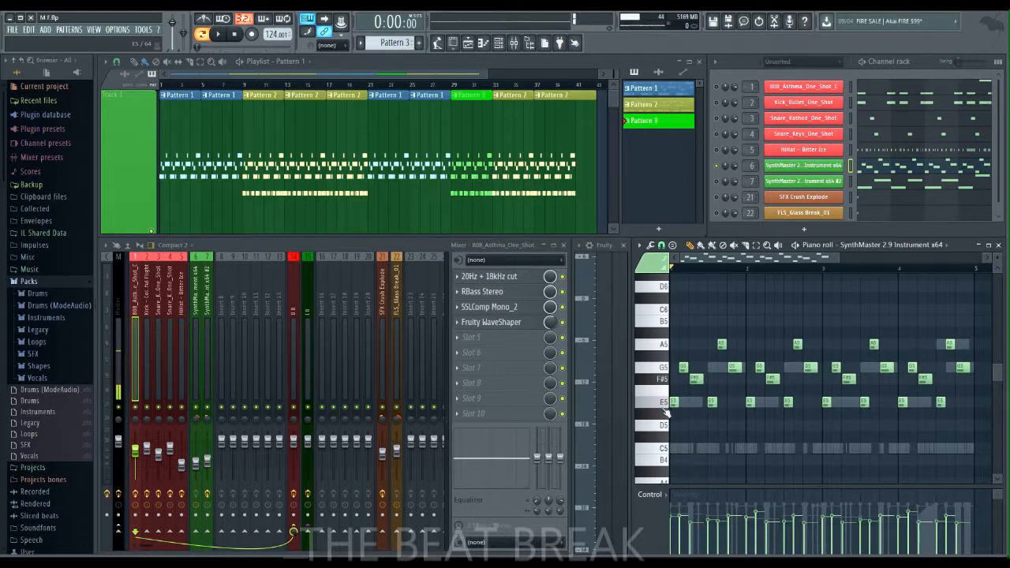
scroll(667, 406, up, 1)
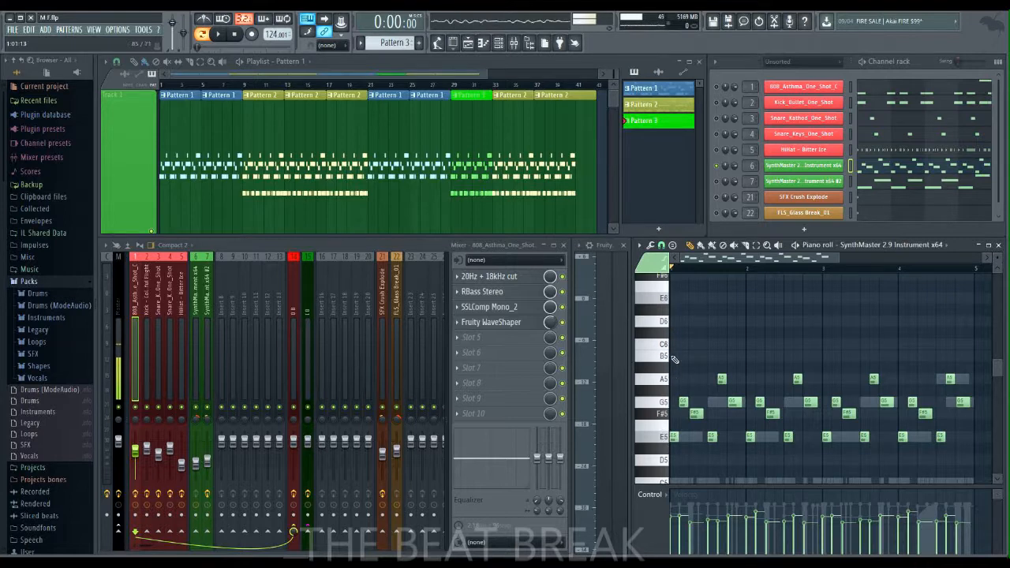
scroll(816, 380, down, 1)
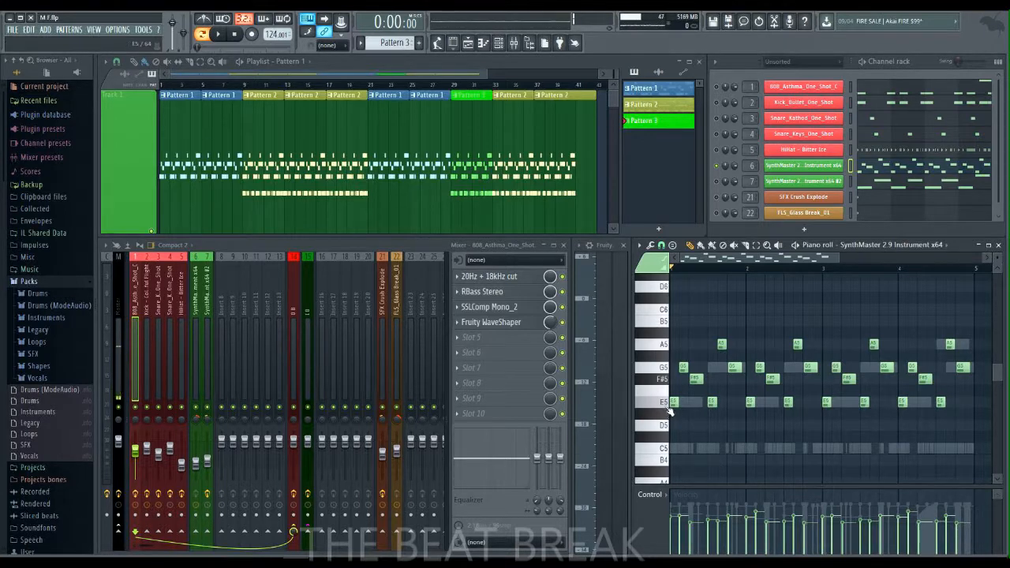
click(221, 34)
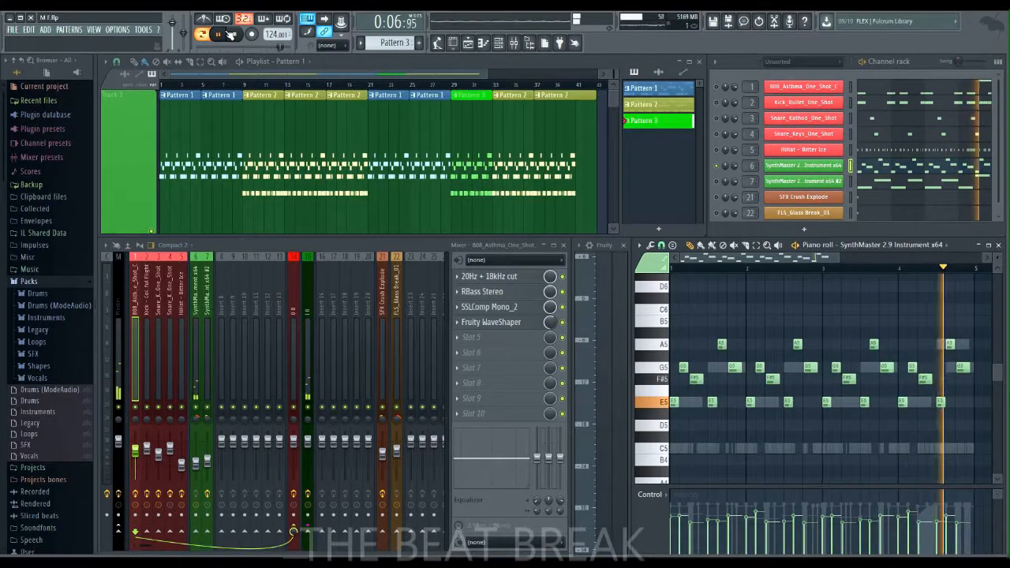
click(231, 35)
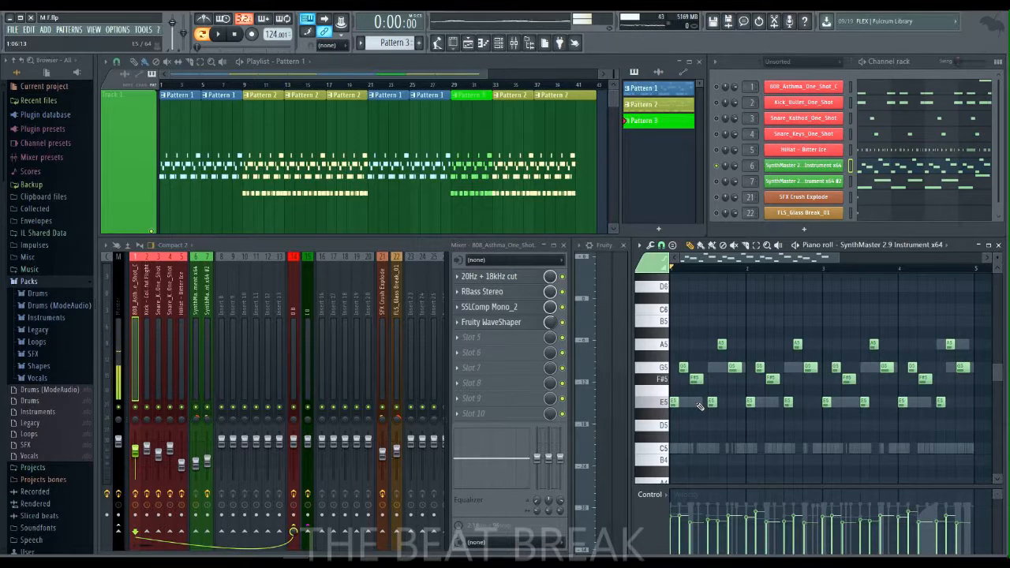
Unmute the second SynthMaster channel, open its notes in the piano roll, and sound the E5 and G5 keys
click(718, 182)
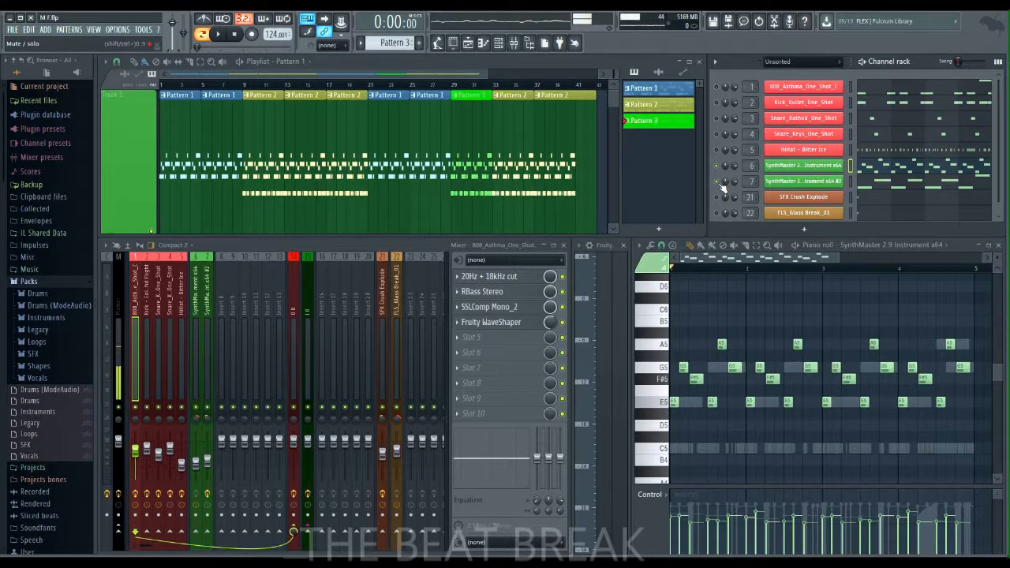
click(899, 183)
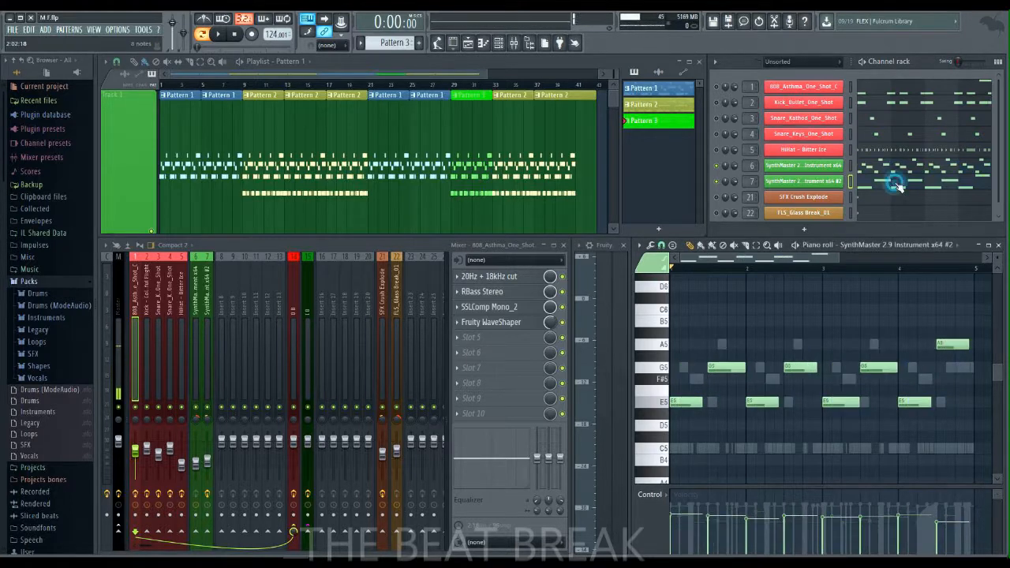
click(667, 406)
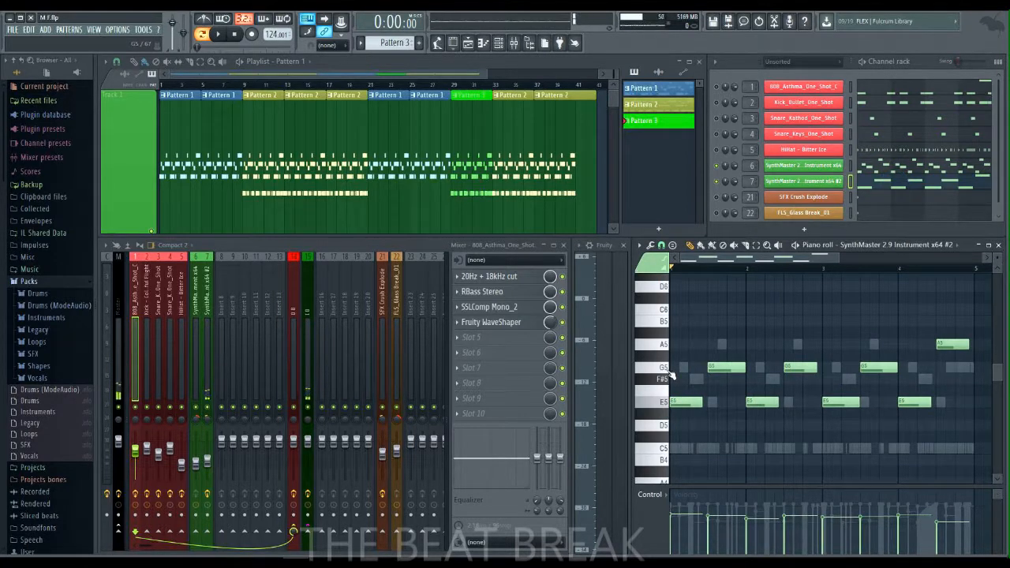
click(667, 371)
click(668, 371)
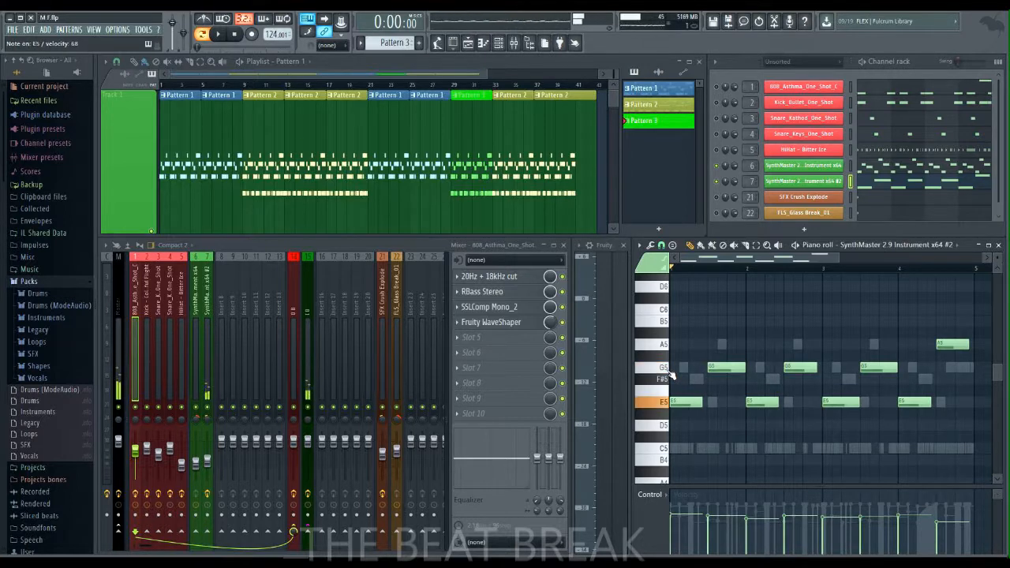
click(667, 372)
click(667, 372)
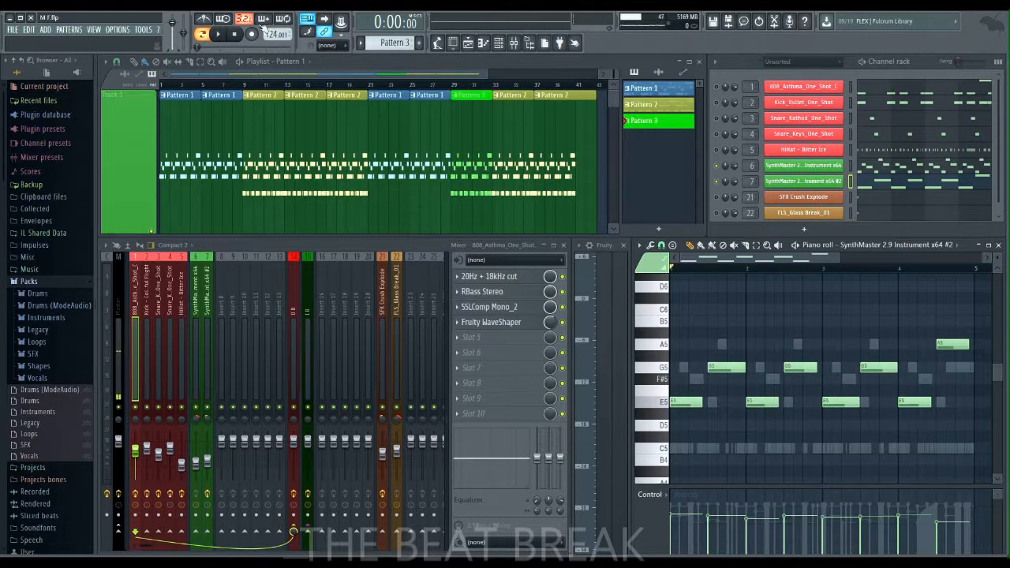
Play Pattern 3 with both SynthMaster channels together and stop playback
click(222, 35)
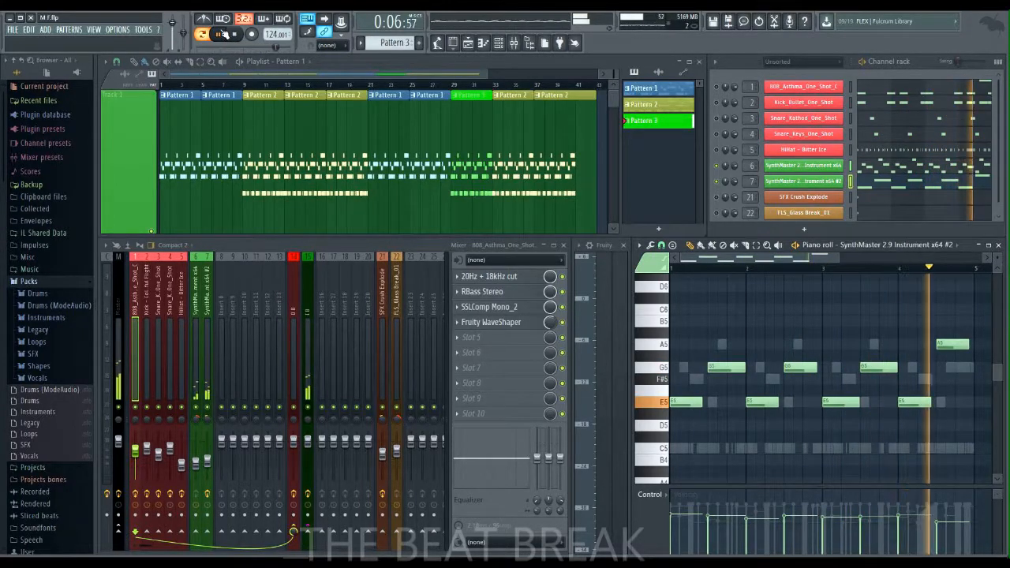
click(224, 34)
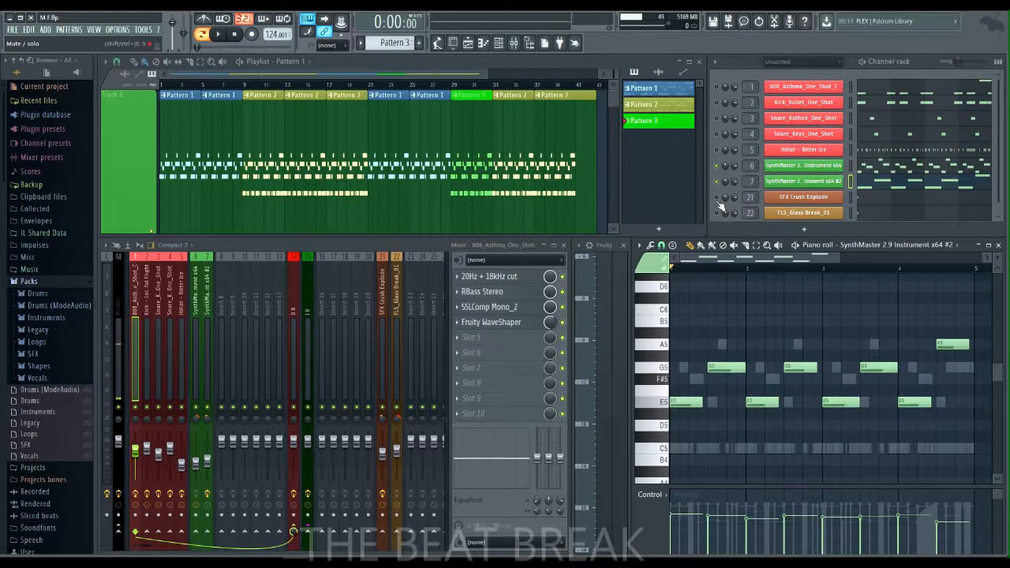
Audition the SFX Crush Explode sample, close its channel settings, and briefly show its mixer track's effect windows
click(795, 196)
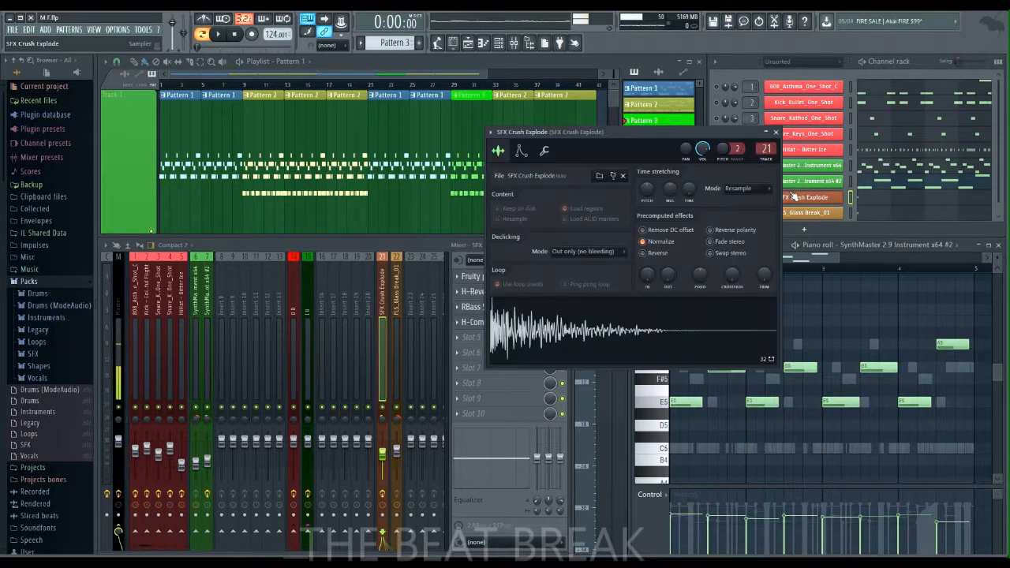
drag(650, 133, 427, 120)
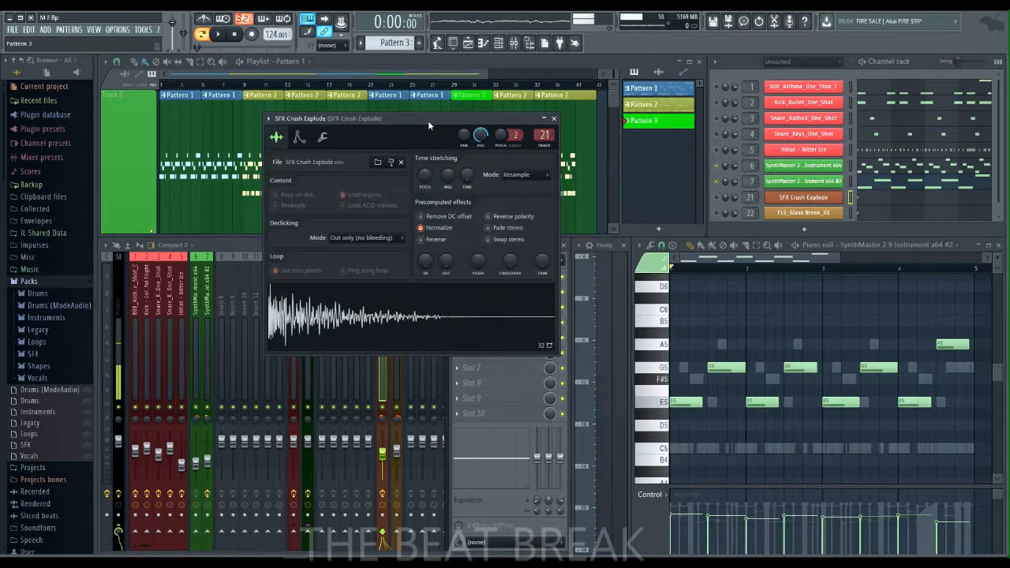
click(369, 319)
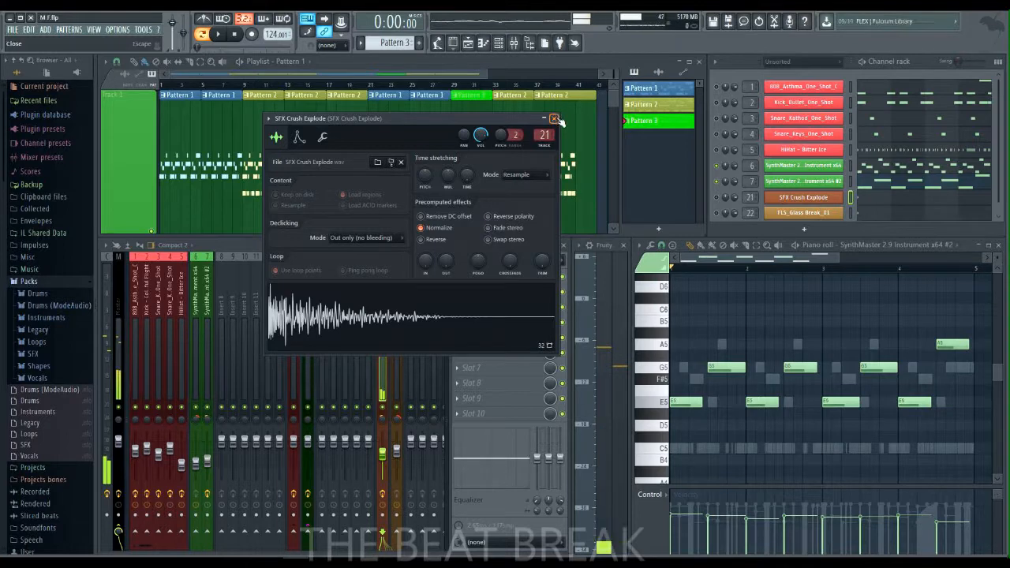
click(554, 119)
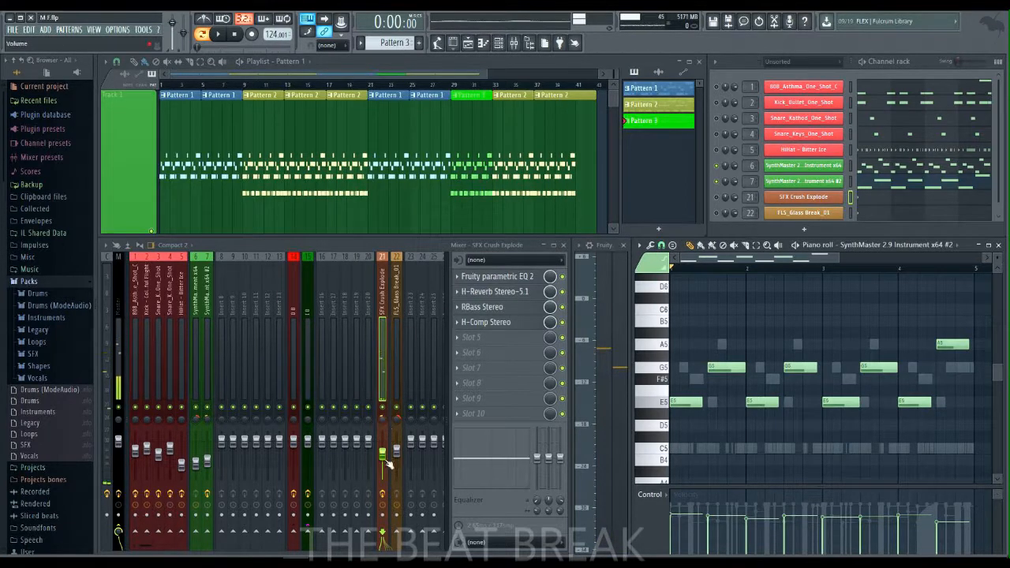
click(382, 497)
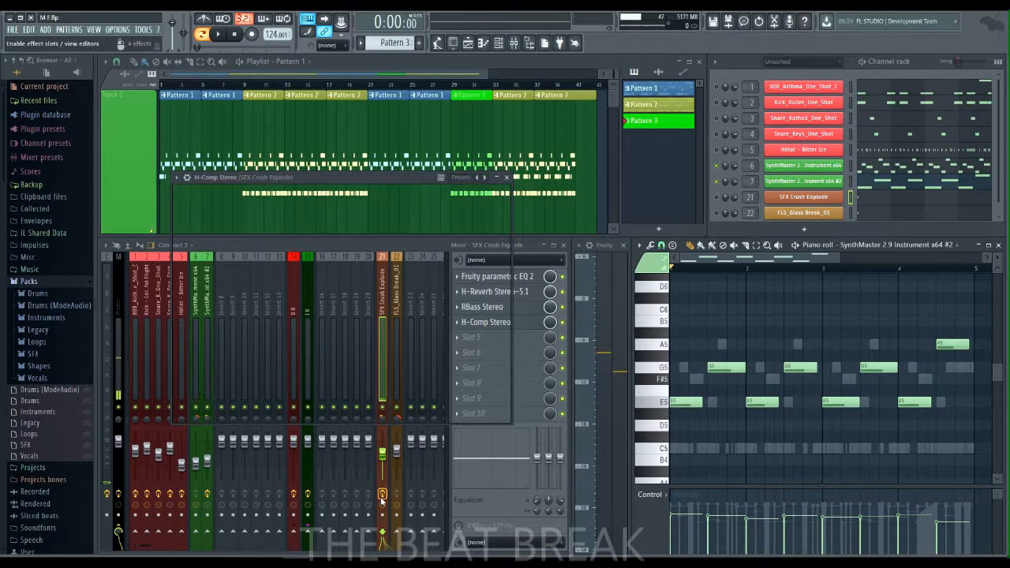
click(383, 497)
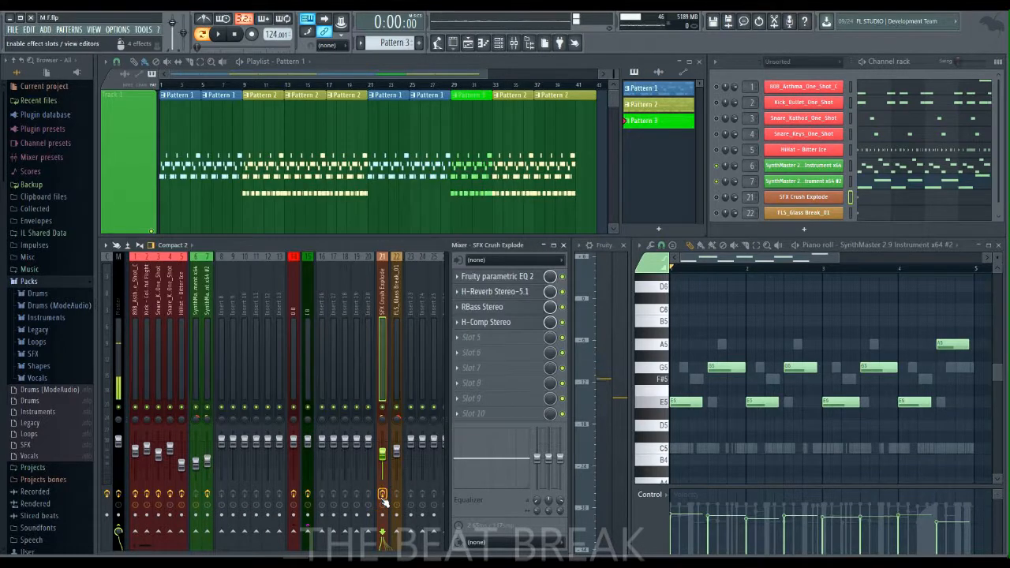
Audition the FLS_Glass Break_01 sample and close its channel settings
click(808, 213)
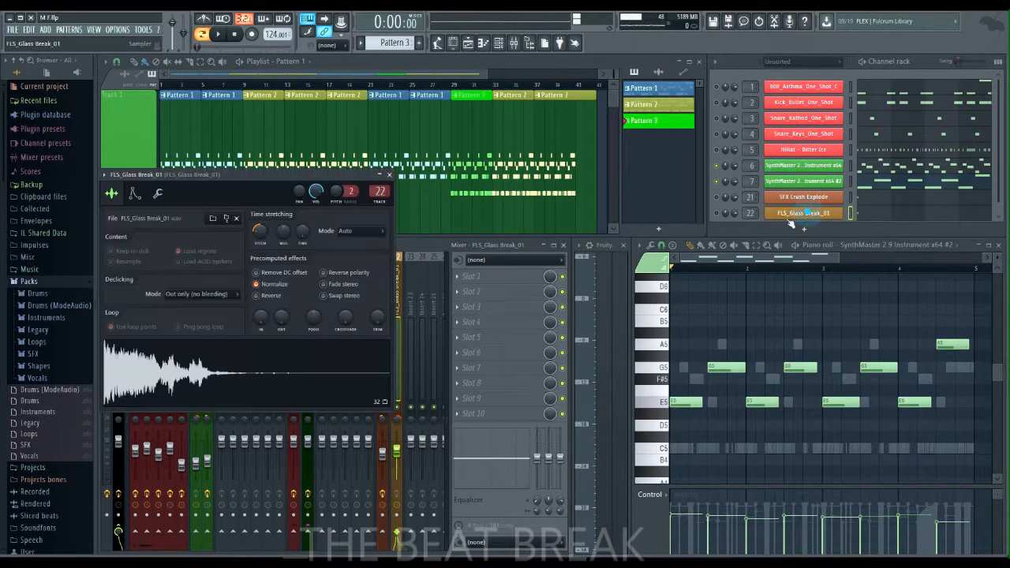
click(234, 381)
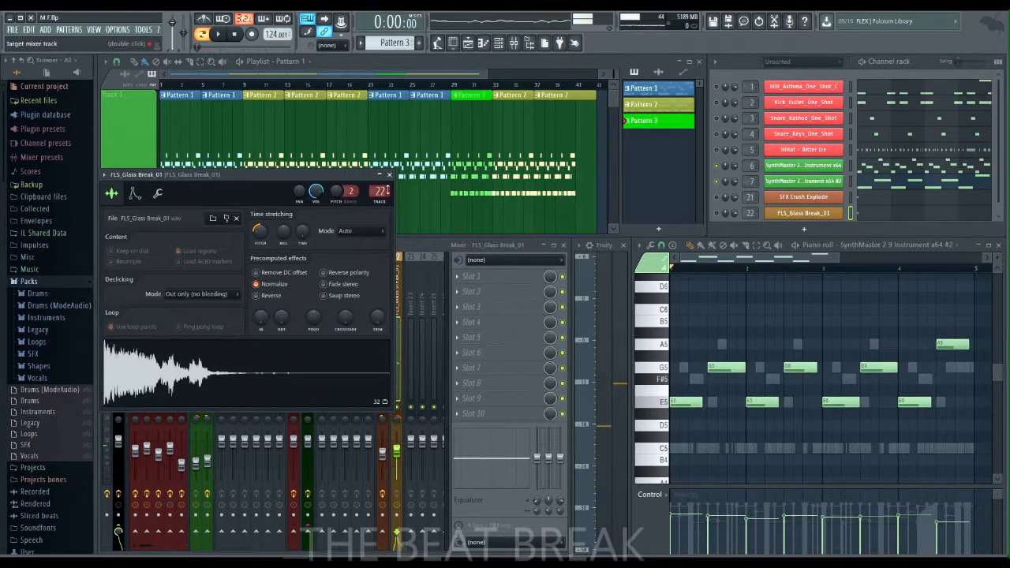
click(390, 175)
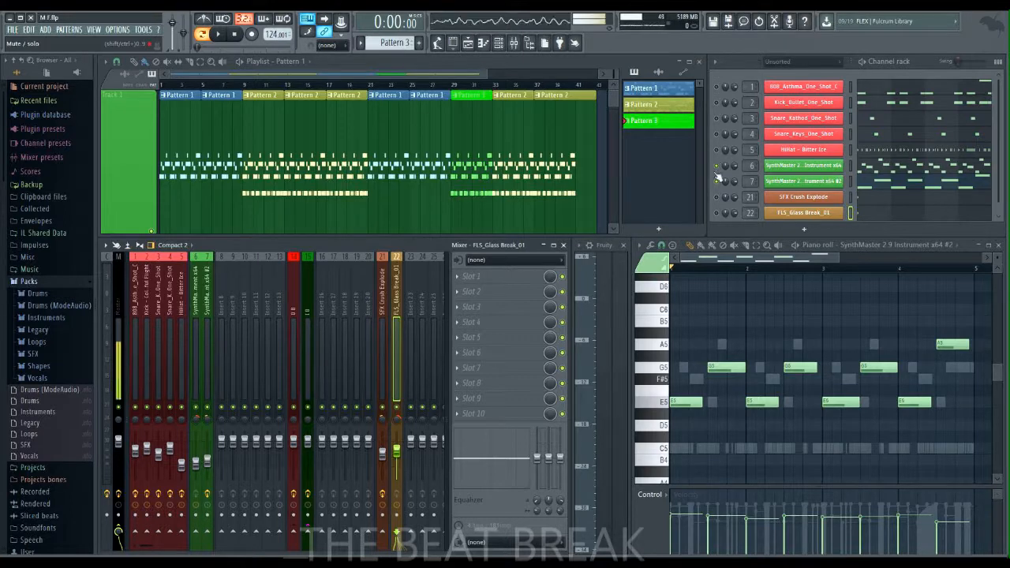
Unmute the SFX Crush Explode and Glass Break channels, along with all the remaining drum and 808 channels
click(717, 198)
click(717, 213)
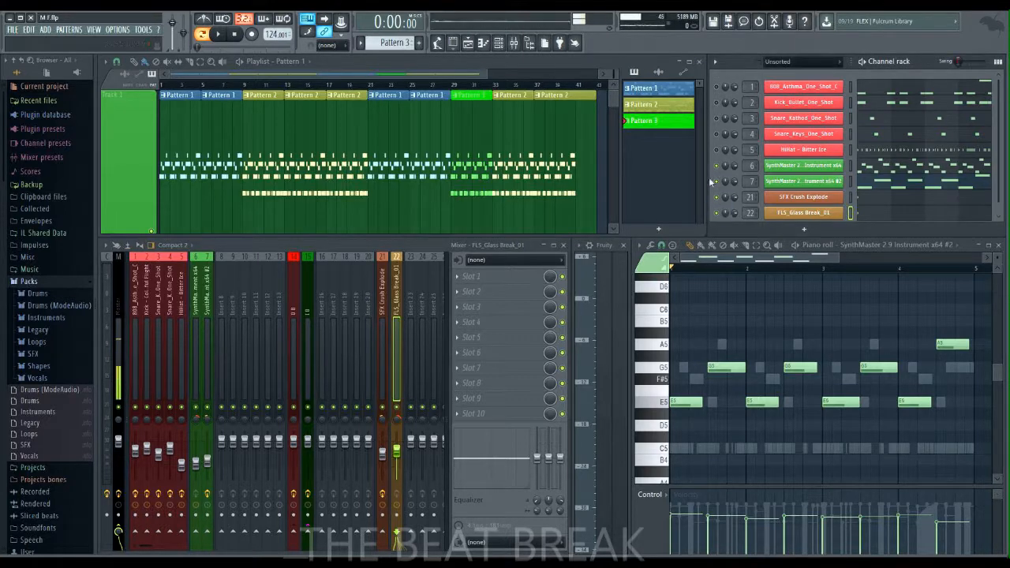
click(717, 133)
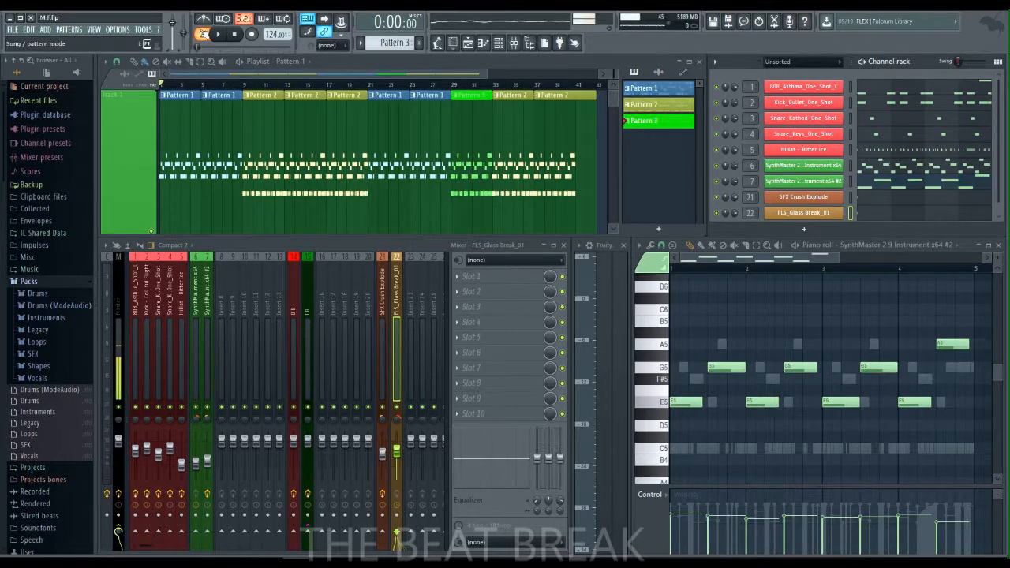
Play the full arrangement in song mode and stop playback at its end
click(221, 35)
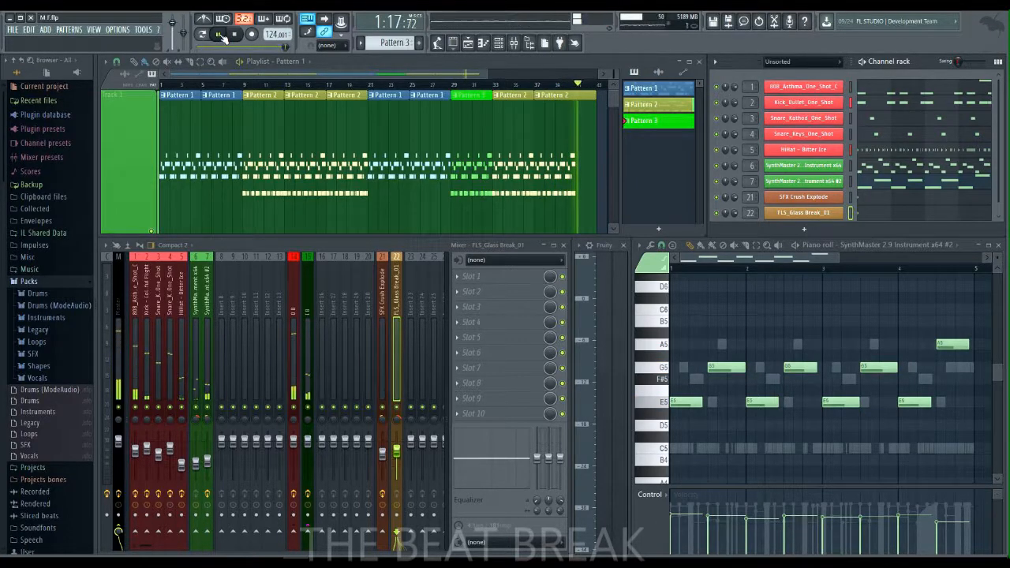
click(220, 35)
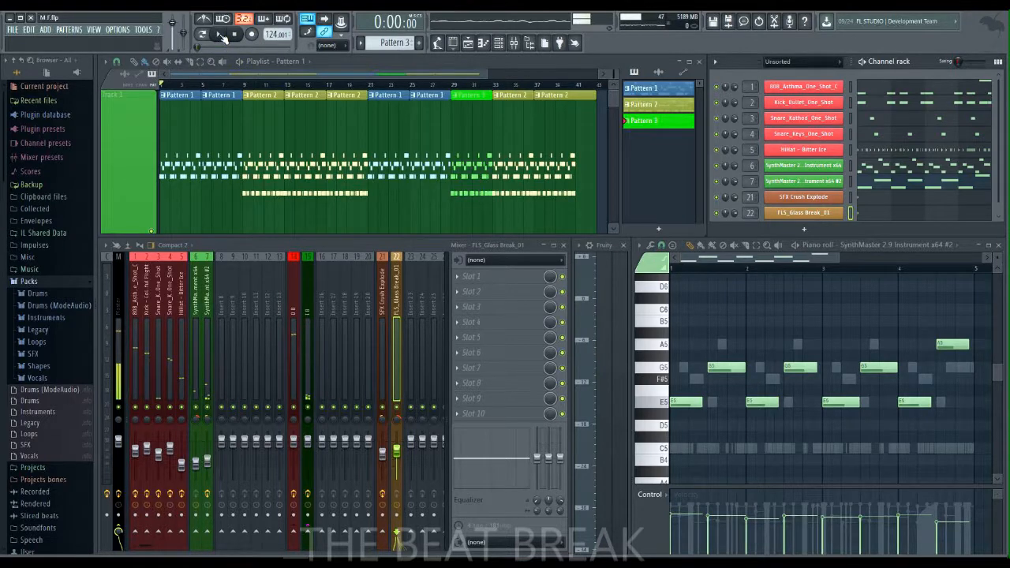